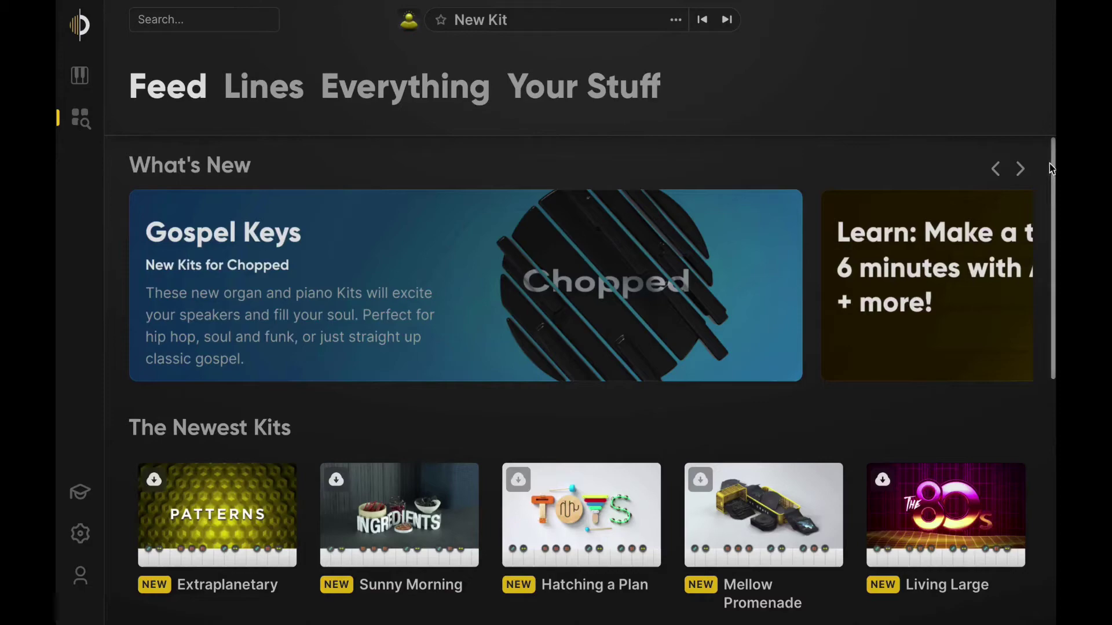
Step: Scroll the Feed, Everything and Lines catalogues, ending in the Royalty kit's piano melody editor
left_click_drag(1050, 164, 1049, 192)
scroll(1050, 208, "down", 15)
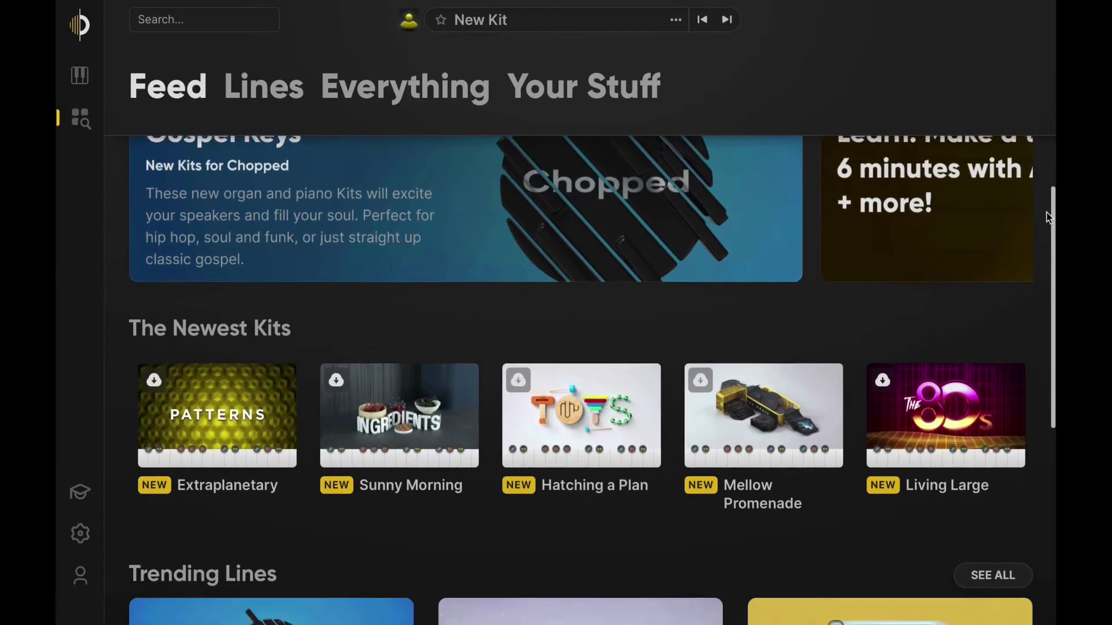
scroll(1045, 219, "down", 4)
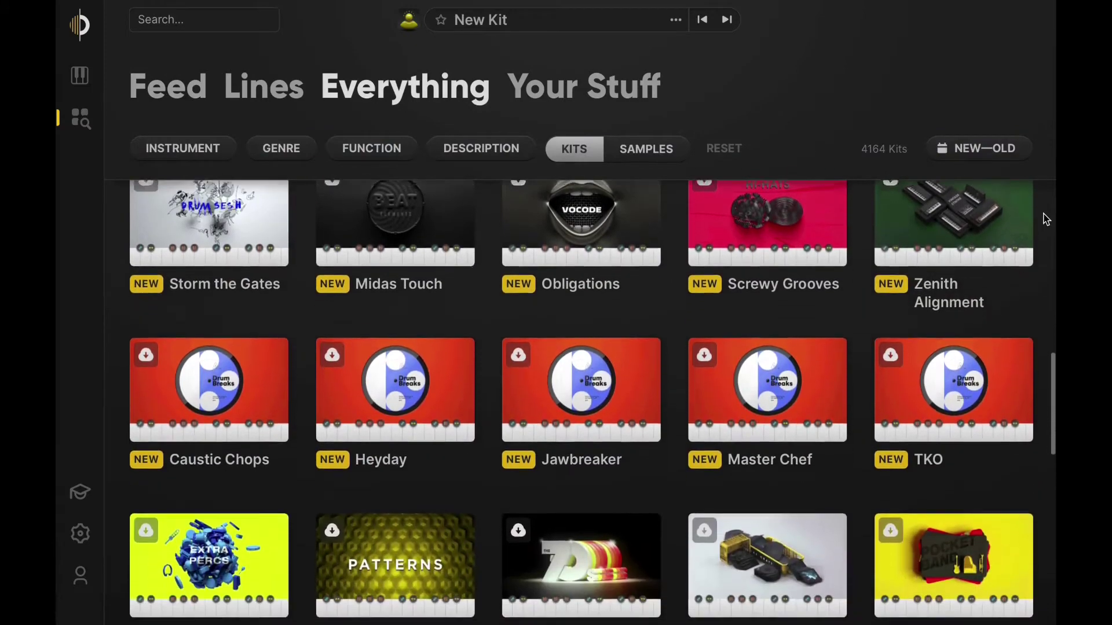
scroll(1046, 219, "down", 1)
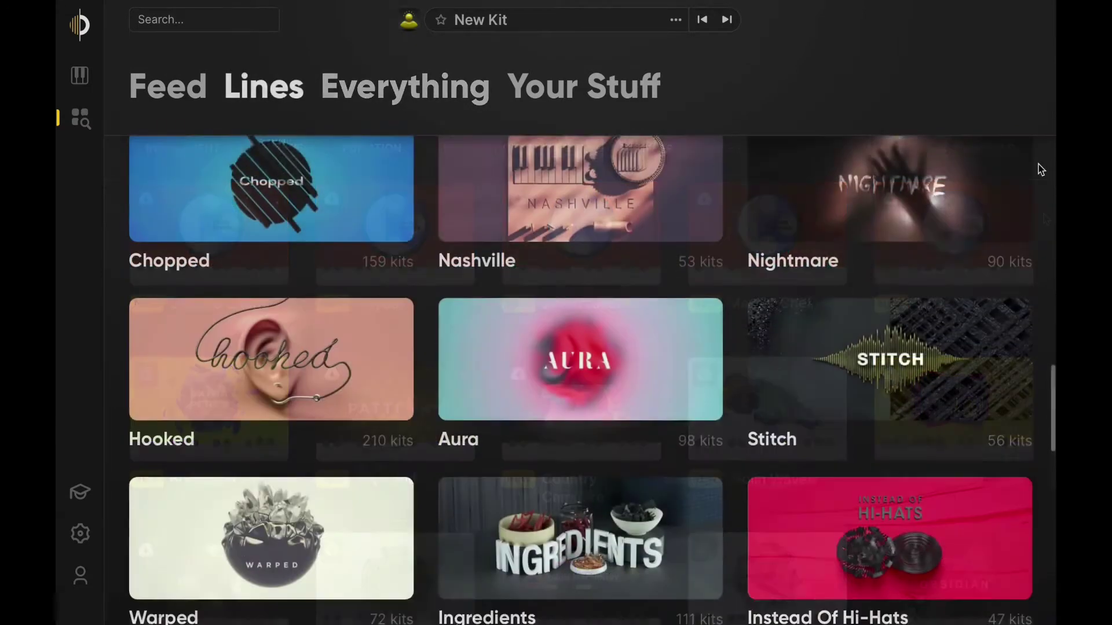
scroll(1042, 178, "down", 2)
scroll(1040, 170, "down", 2)
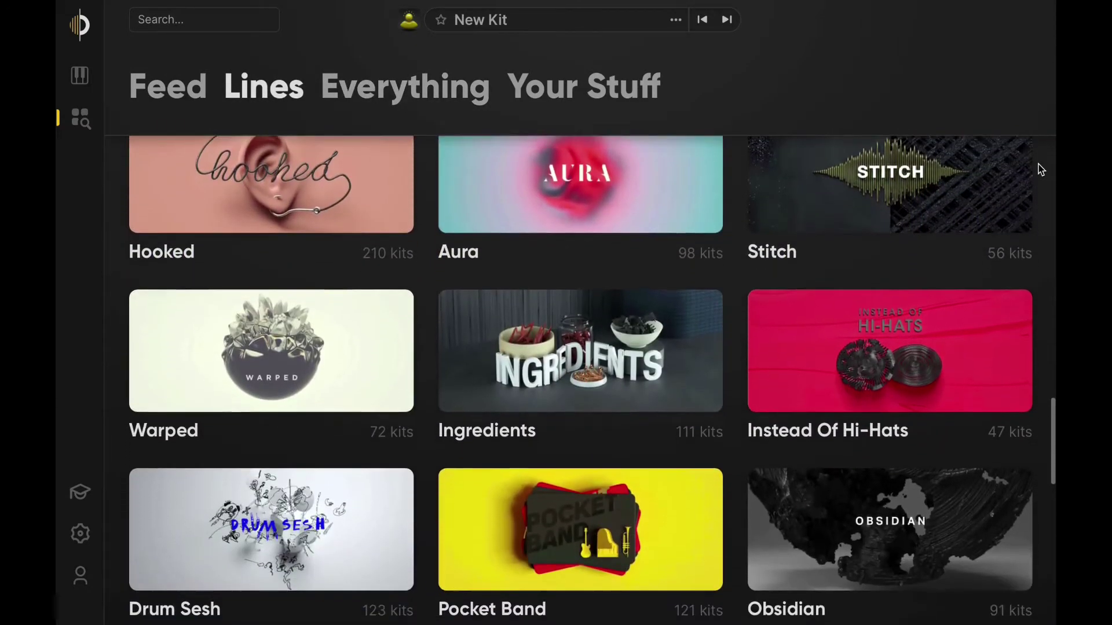
scroll(1041, 169, "down", 1)
scroll(1041, 169, "down", 4)
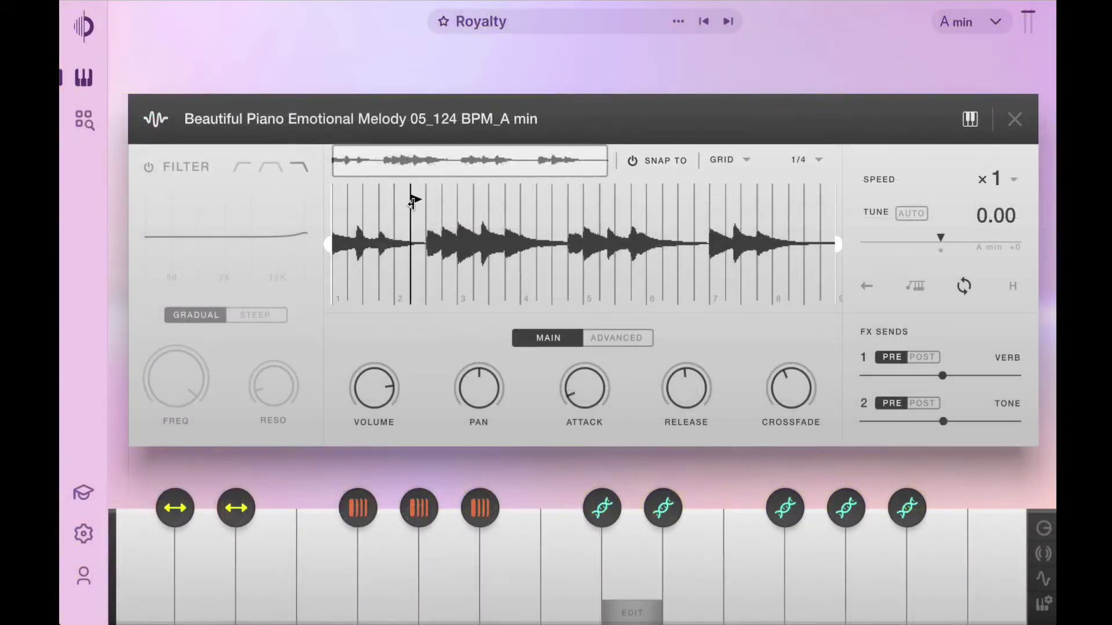
Step: Trim the piano sample: start slightly later and end around bar 4
left_click_drag(411, 202, 424, 206)
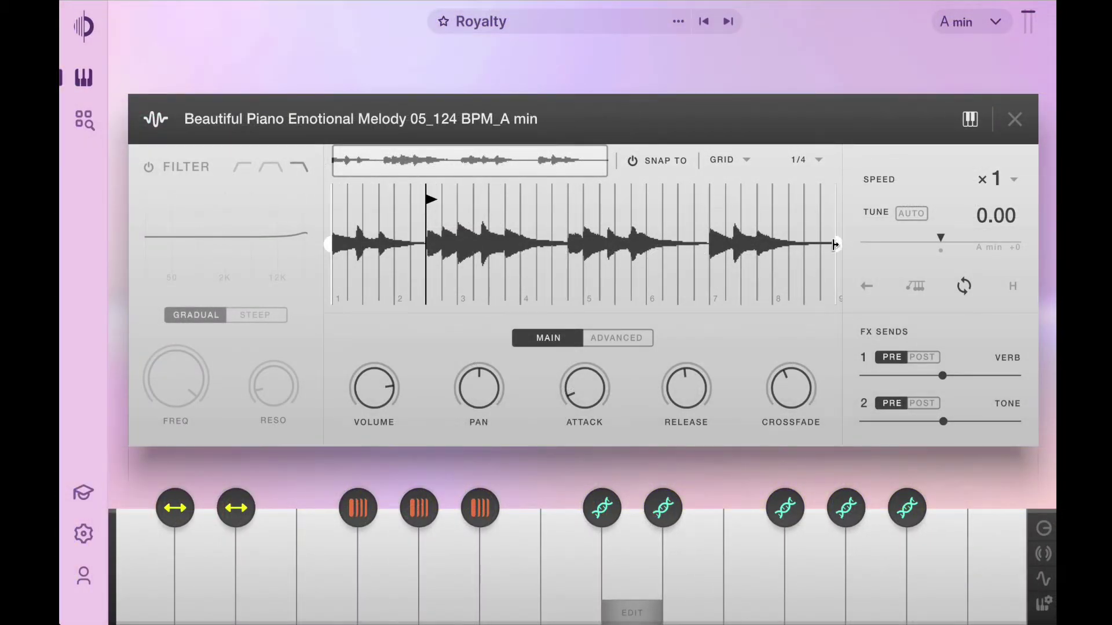
left_click_drag(834, 245, 536, 243)
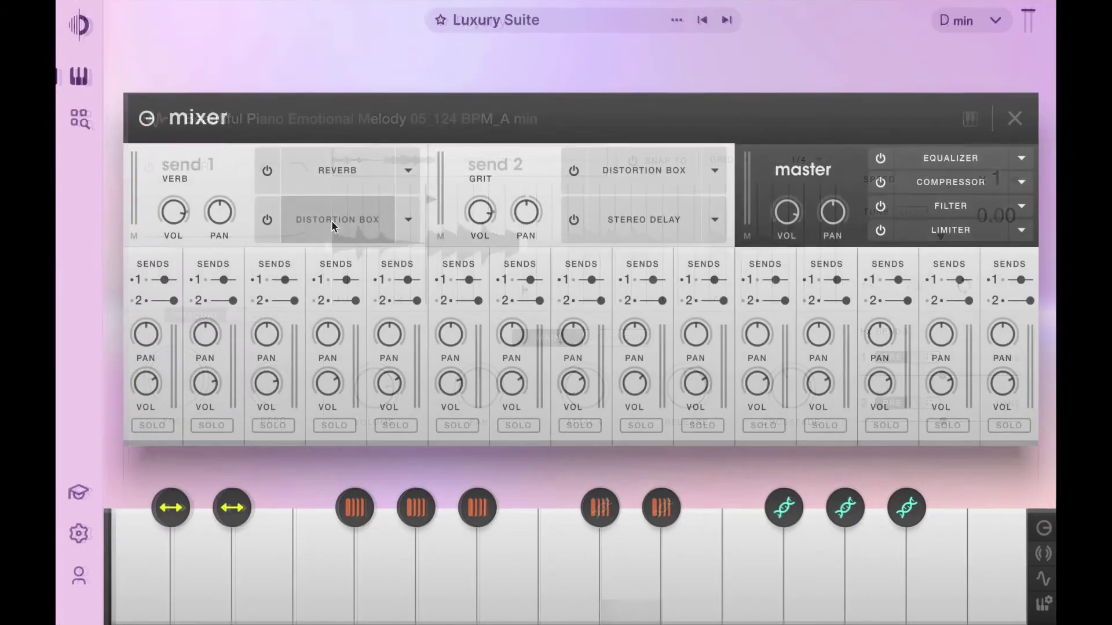
Step: Lower Send 1's Distortion Box Crunch to about 30% and raise the Tone macro
left_click(331, 220)
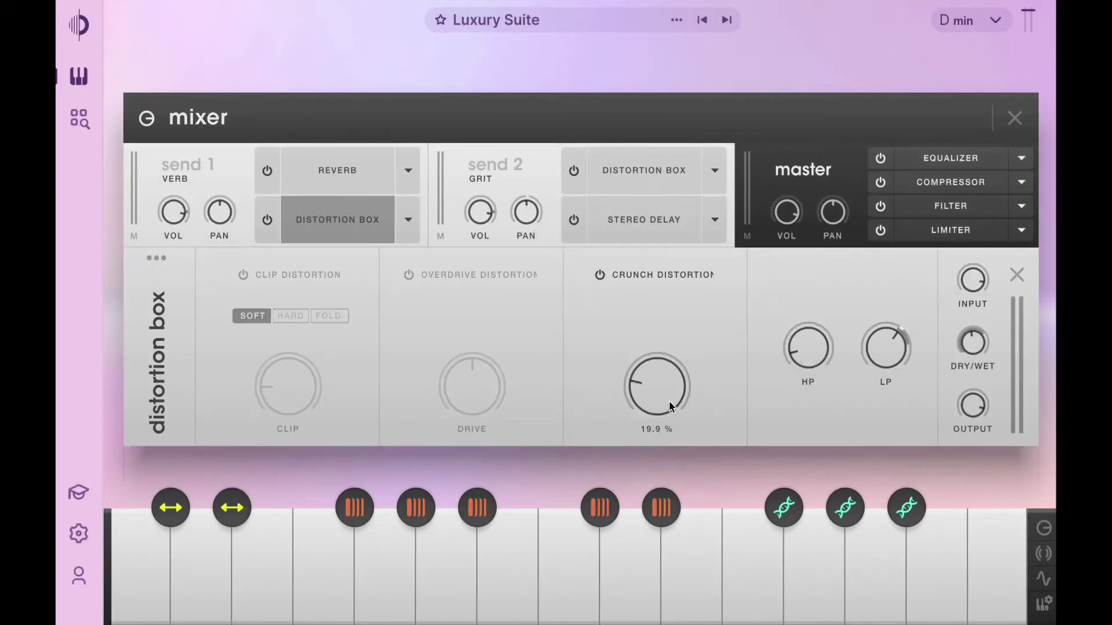
left_click_drag(682, 358, 680, 397)
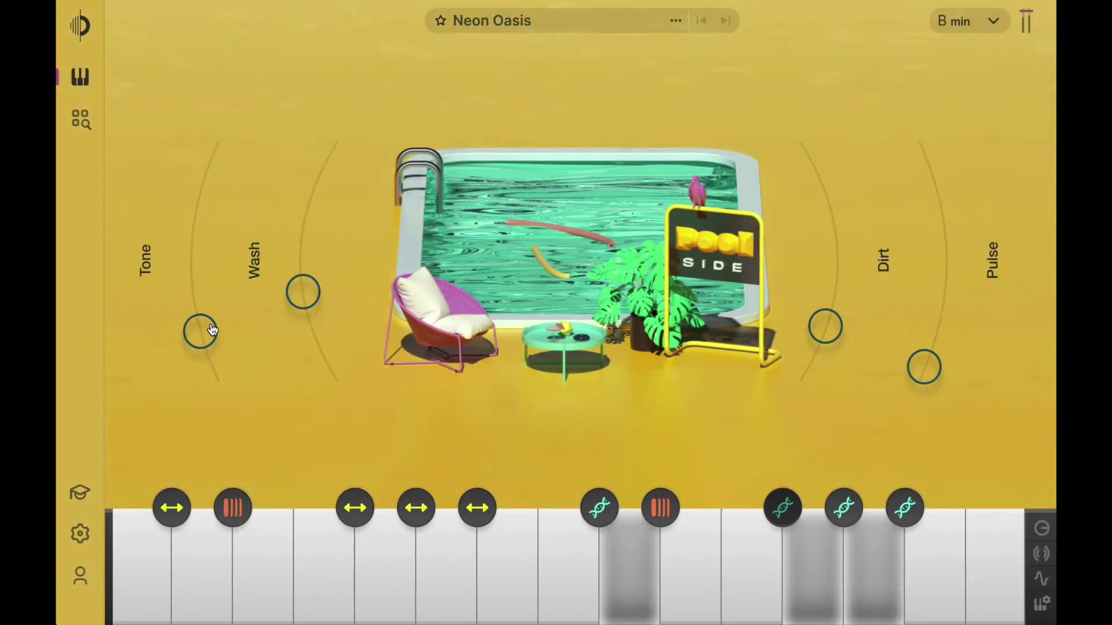
left_click_drag(212, 330, 209, 298)
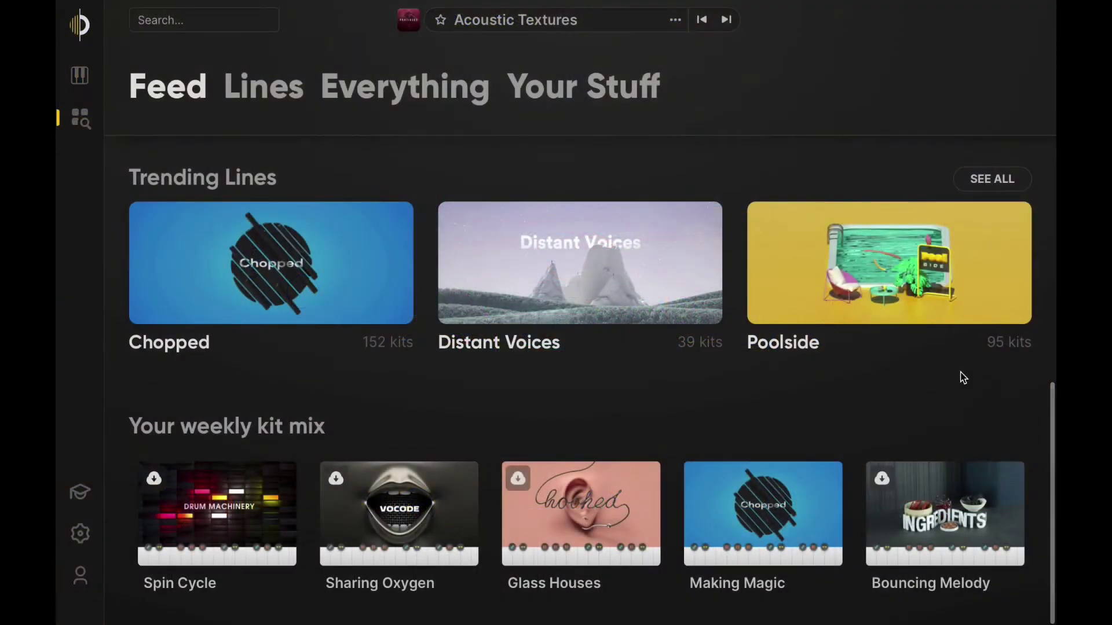
Step: Show the Acoustic Textures play screen, briefly checking one key's sample editor and another's resequence editor
left_click(80, 75)
mouse_move(576, 536)
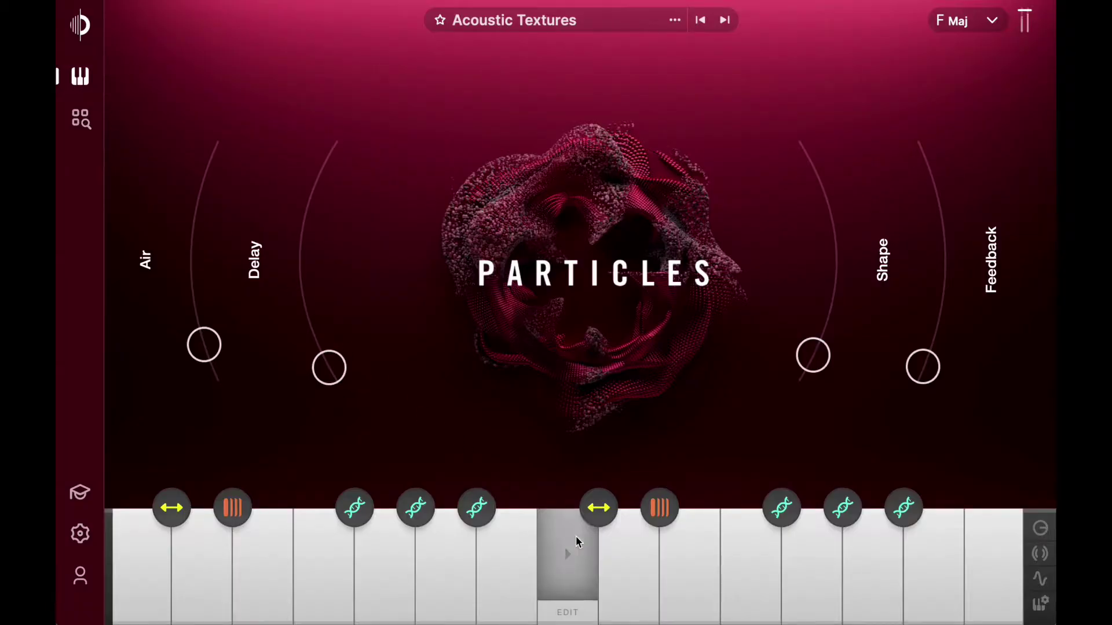
left_click(575, 610)
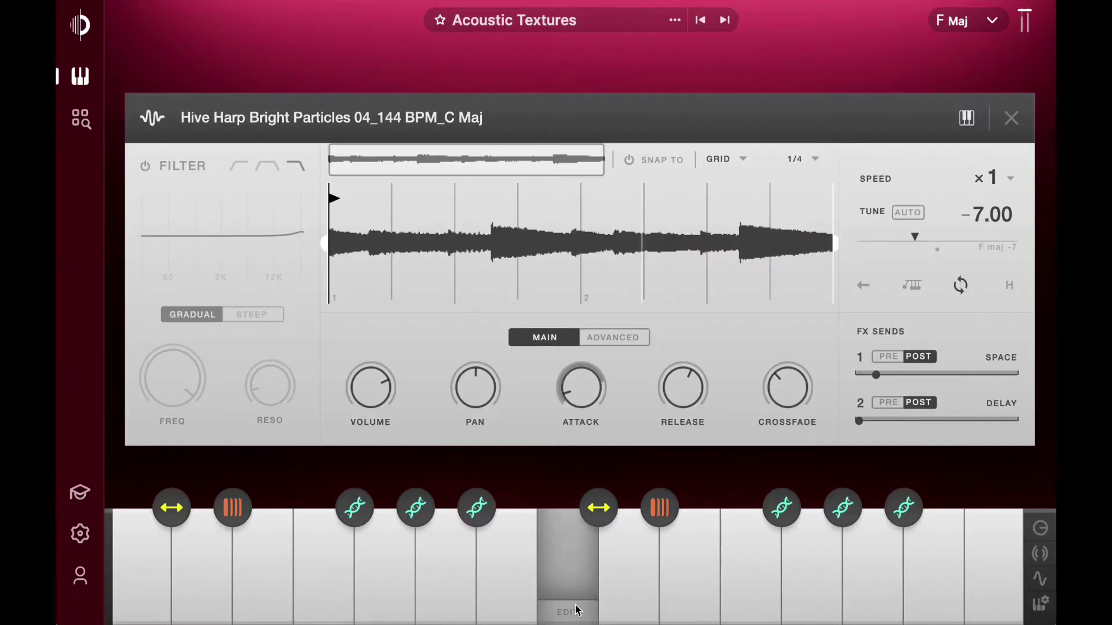
left_click(576, 610)
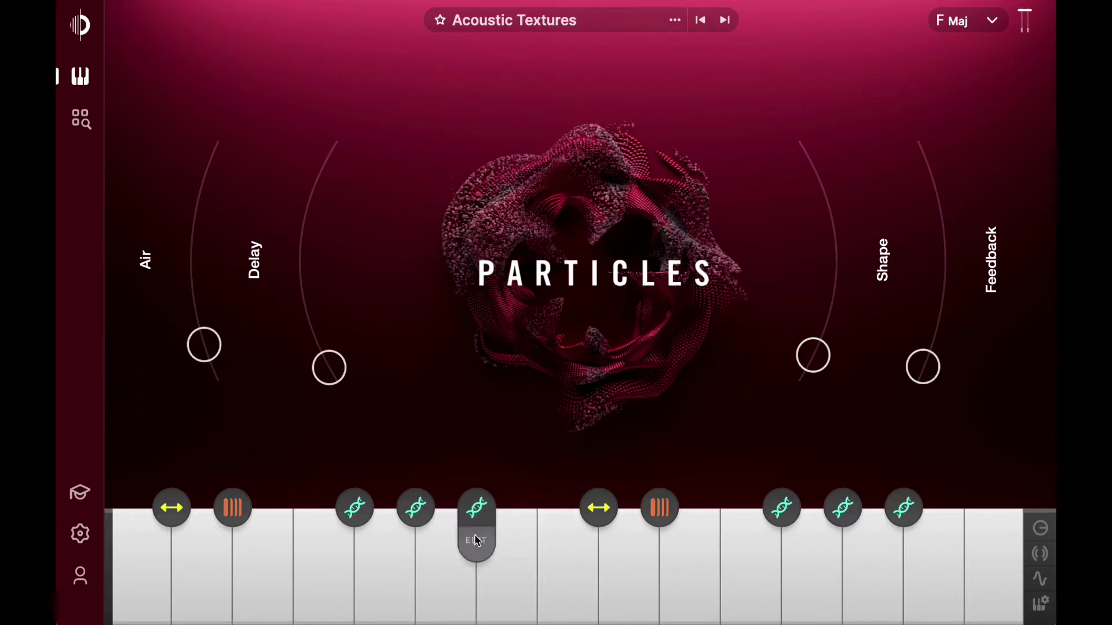
left_click(476, 540)
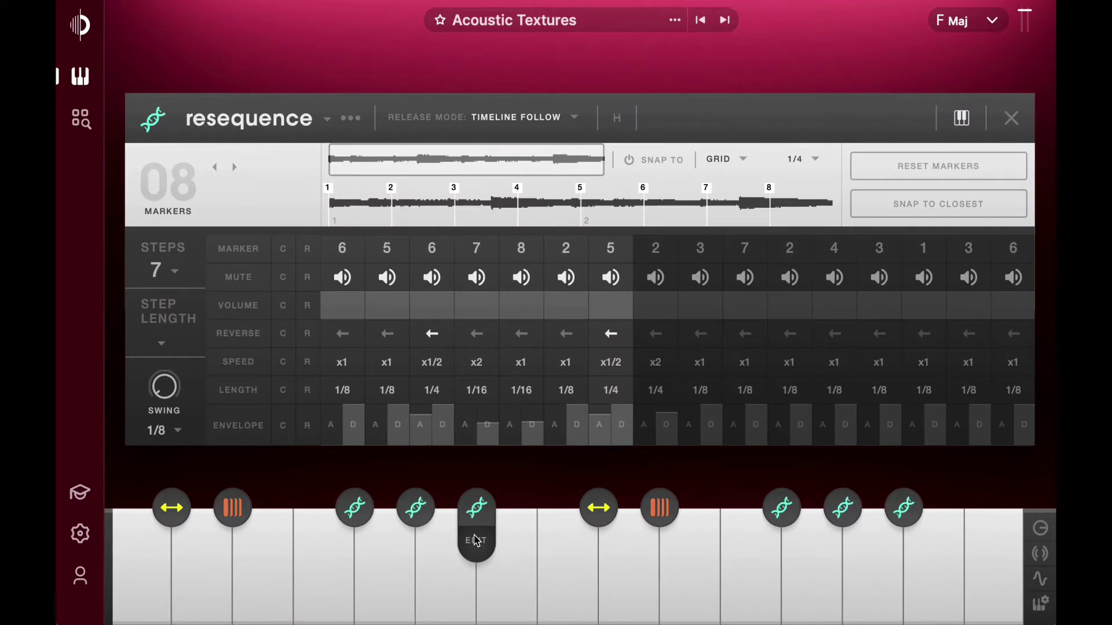
left_click(476, 541)
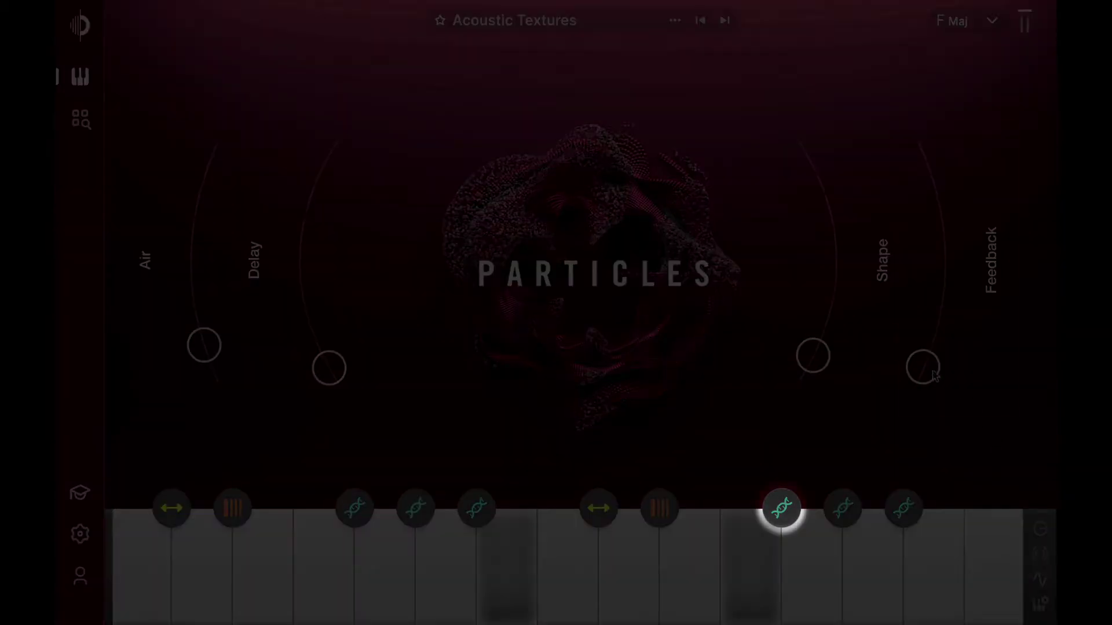
Step: Raise the Feedback macro, then raise the Hyped Up kit's Filter macro
left_click_drag(934, 372, 942, 289)
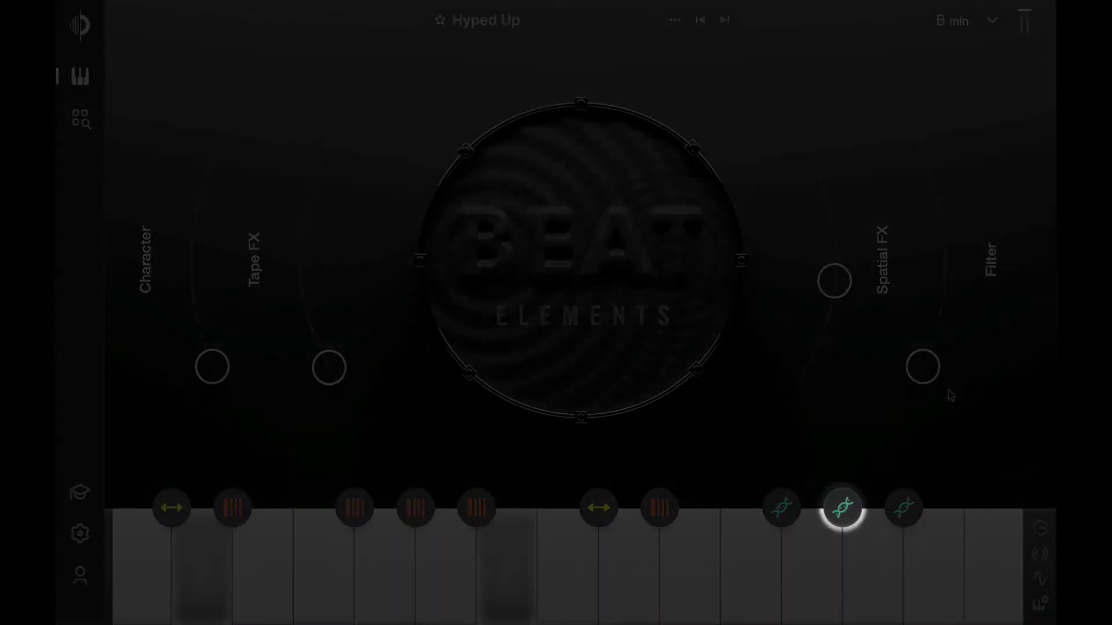
left_click_drag(923, 370, 931, 193)
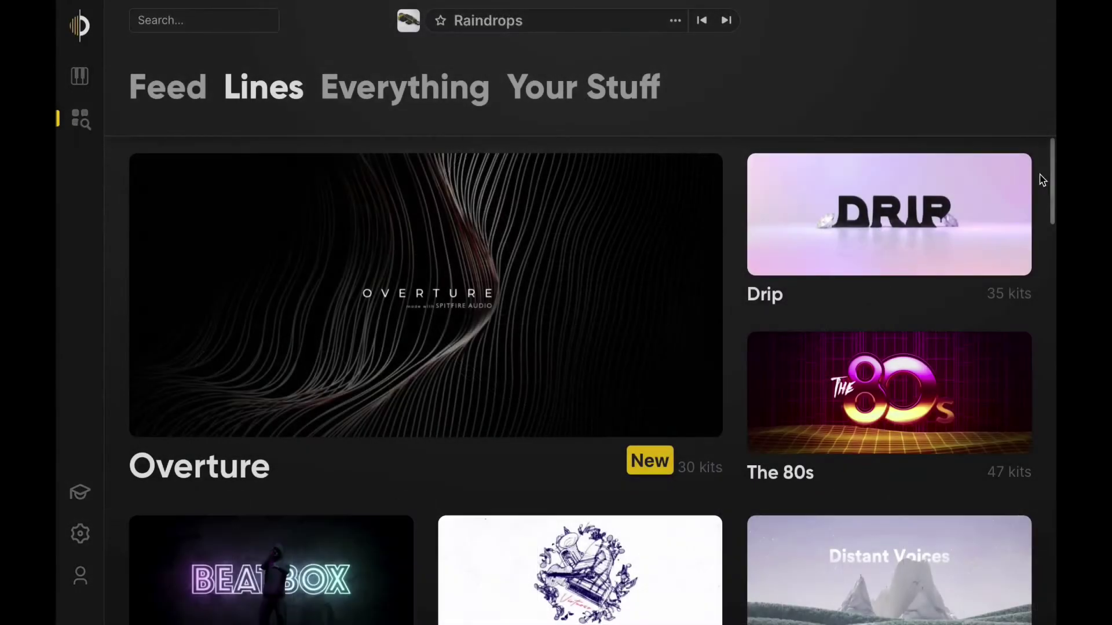
Step: Scroll the Lines grid and the Everything > Samples list, then open The 70s line
scroll(1042, 180, "down", 6)
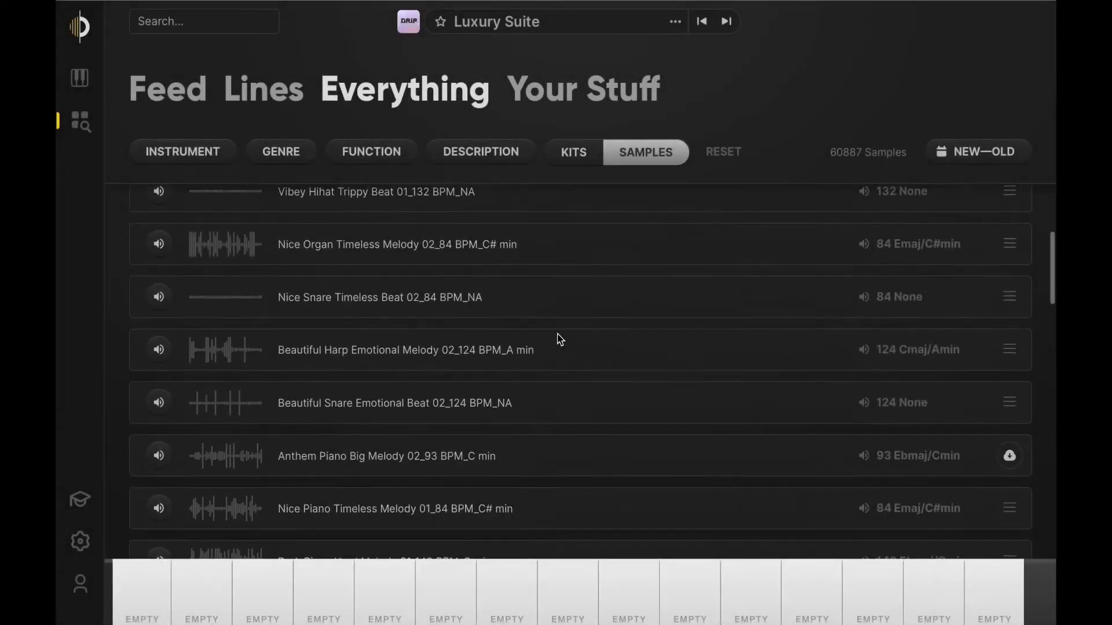
scroll(557, 340, "down", 4)
scroll(559, 340, "down", 15)
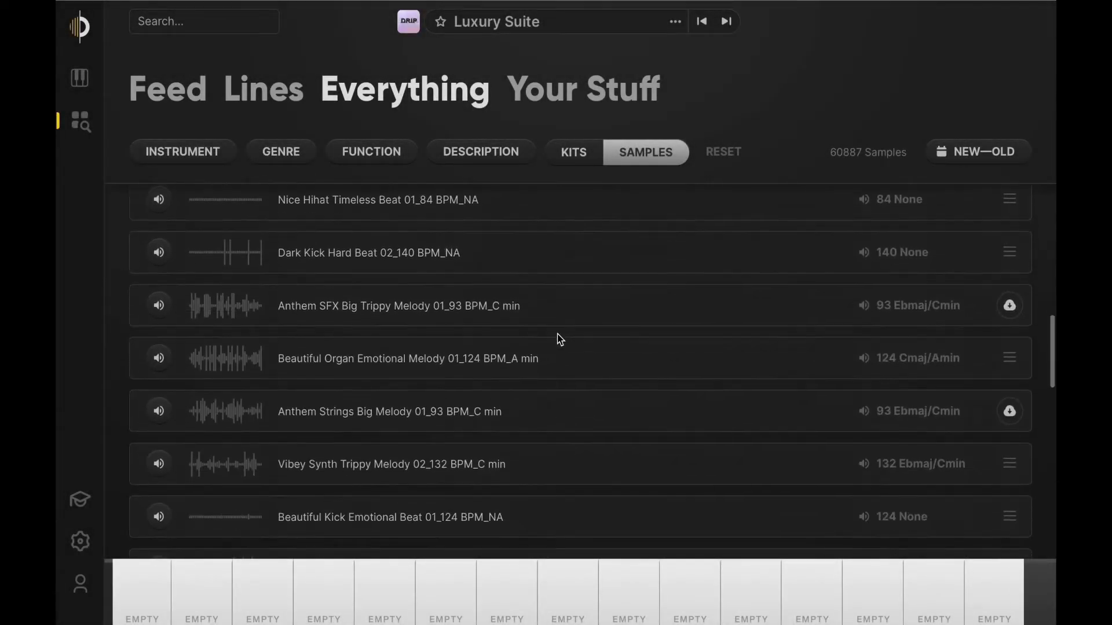
scroll(560, 340, "down", 9)
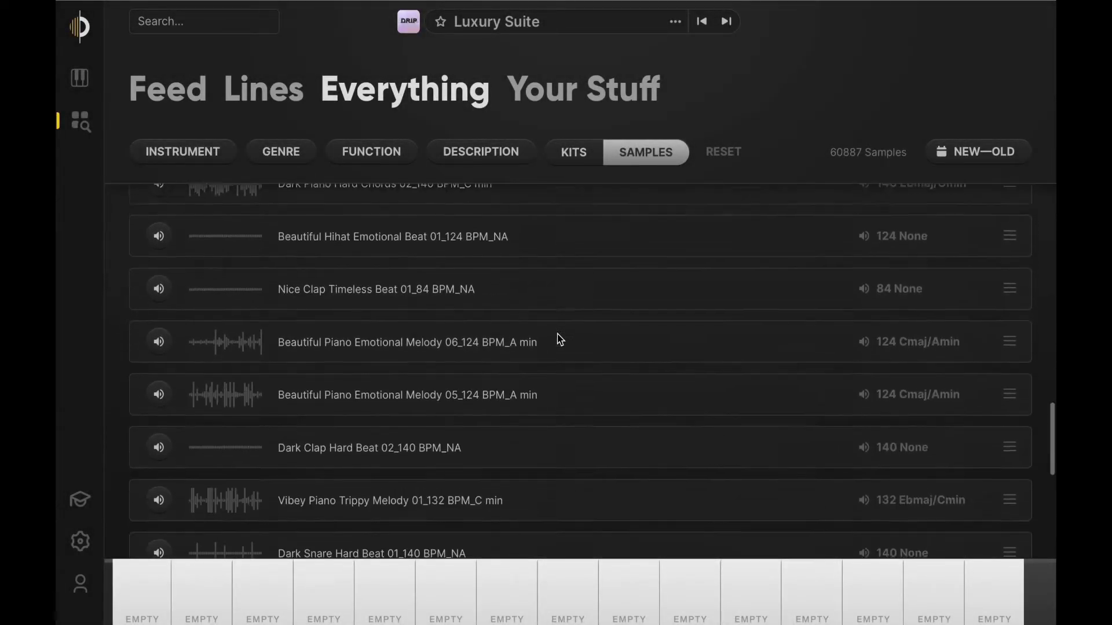
scroll(560, 340, "down", 4)
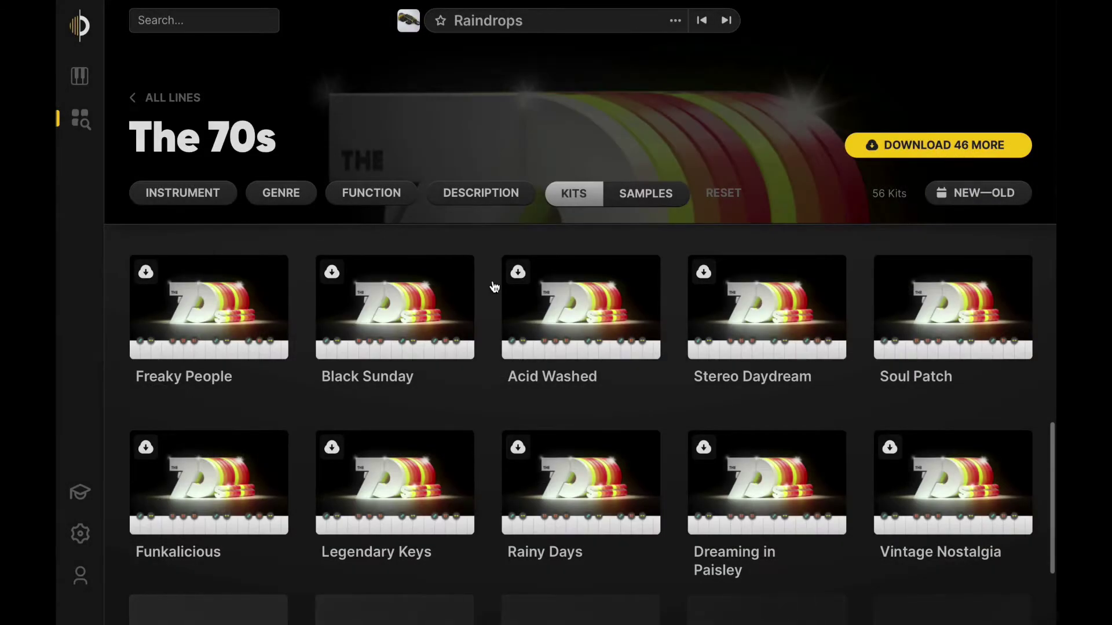
Step: Download Falling Nights, Inputs and Fit In, then drop a piano loop .wav onto an Electronic Dream key
scroll(494, 286, "down", 3)
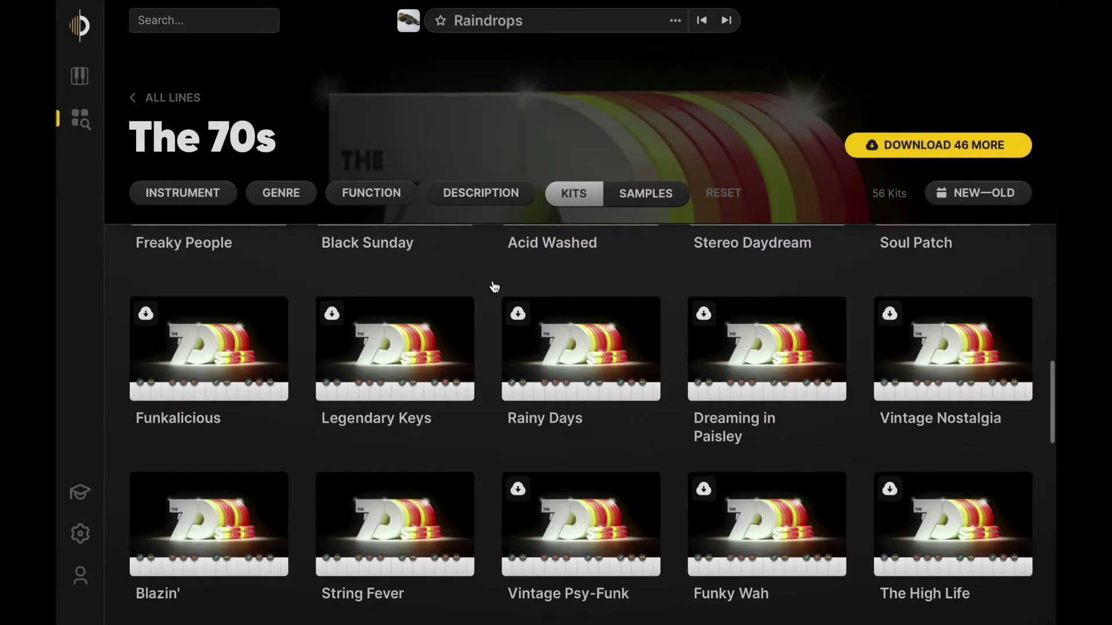
scroll(494, 287, "down", 3)
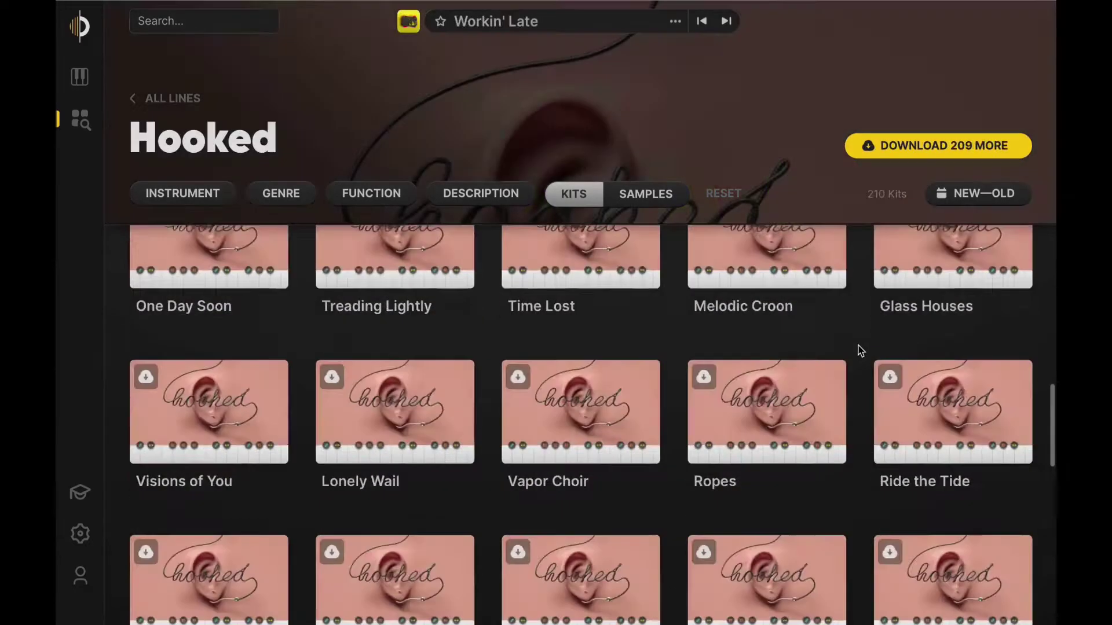
scroll(859, 350, "down", 3)
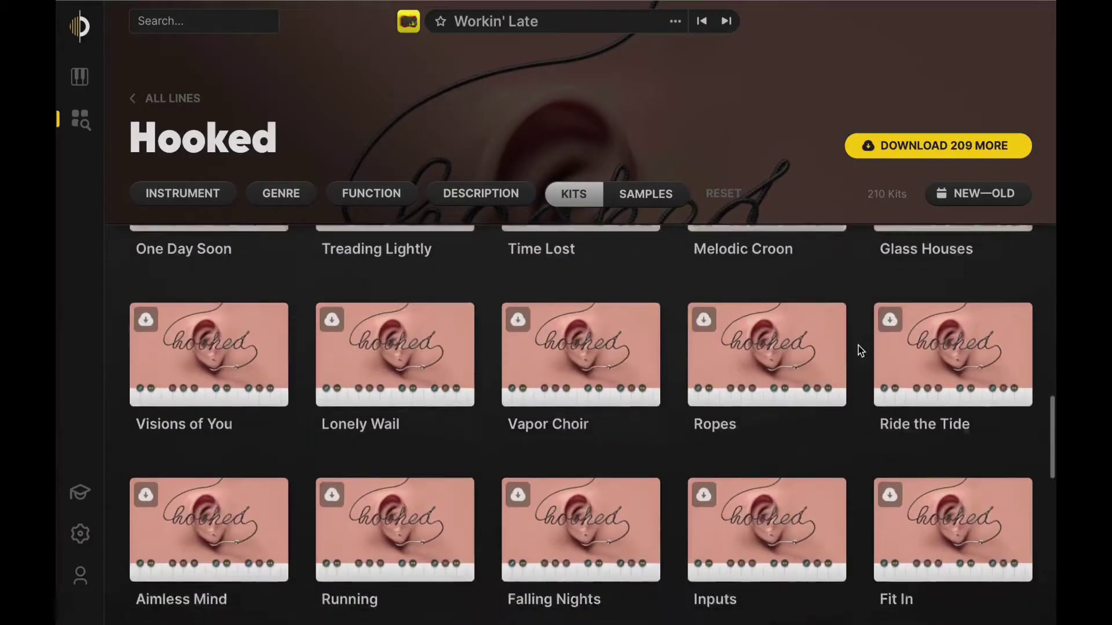
left_click(579, 446)
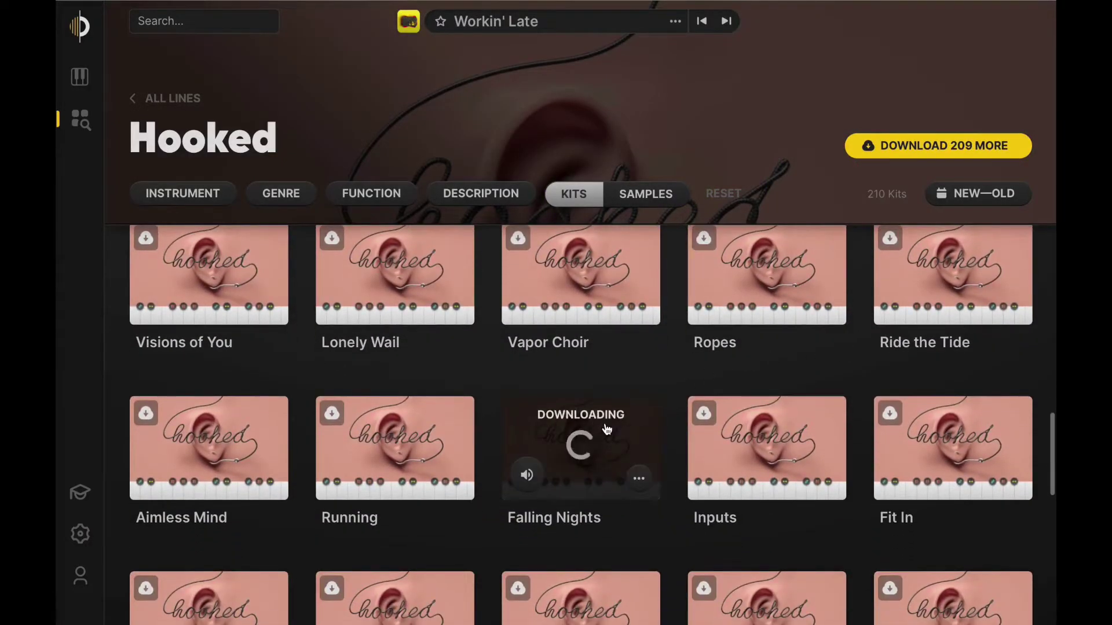
left_click(762, 434)
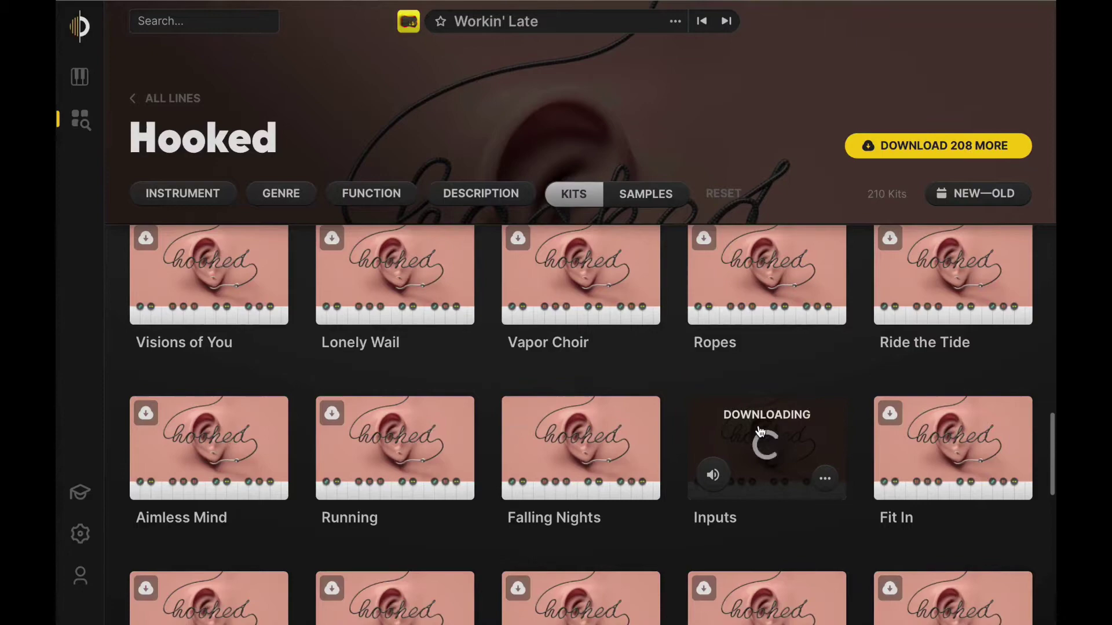
left_click(915, 431)
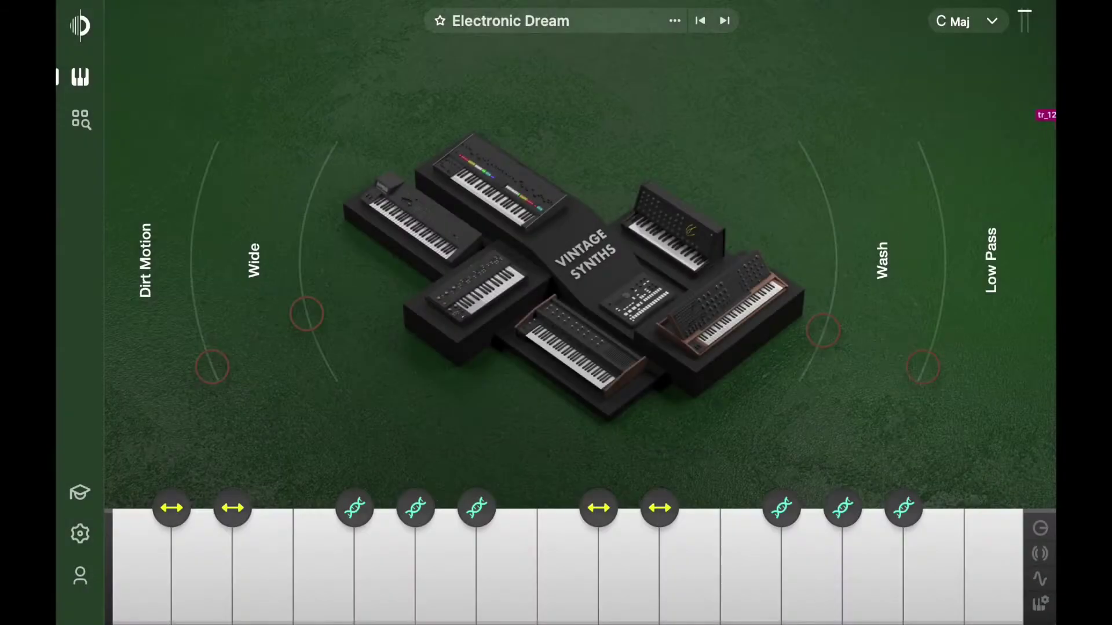
left_click_drag(1051, 105, 580, 564)
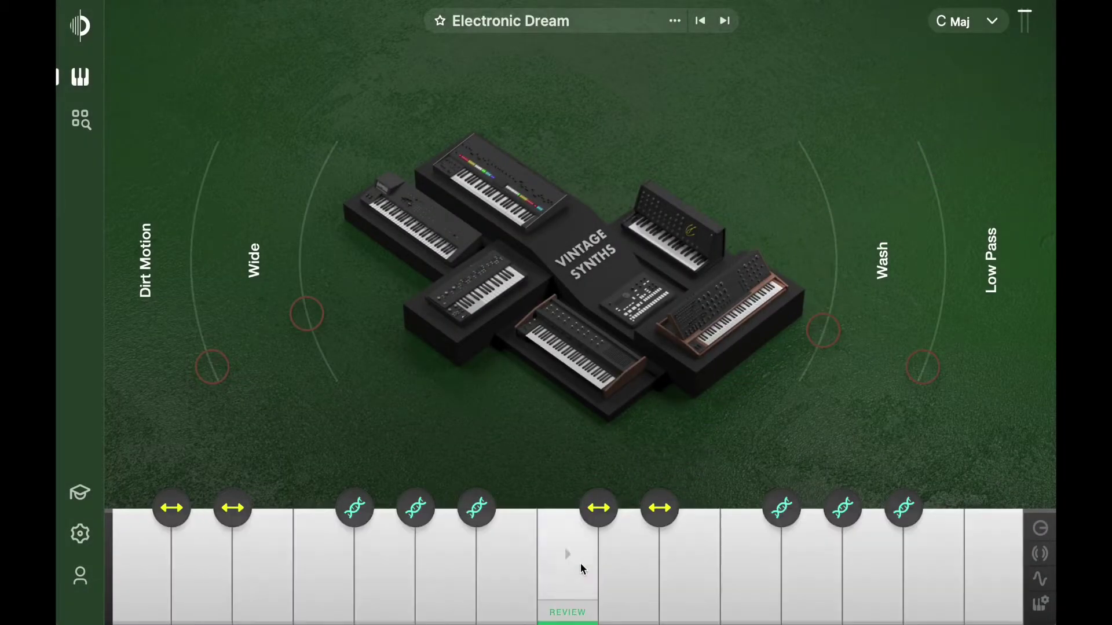
Step: Open the dropped piano loop's sample editor and play the key to preview it
left_click(576, 612)
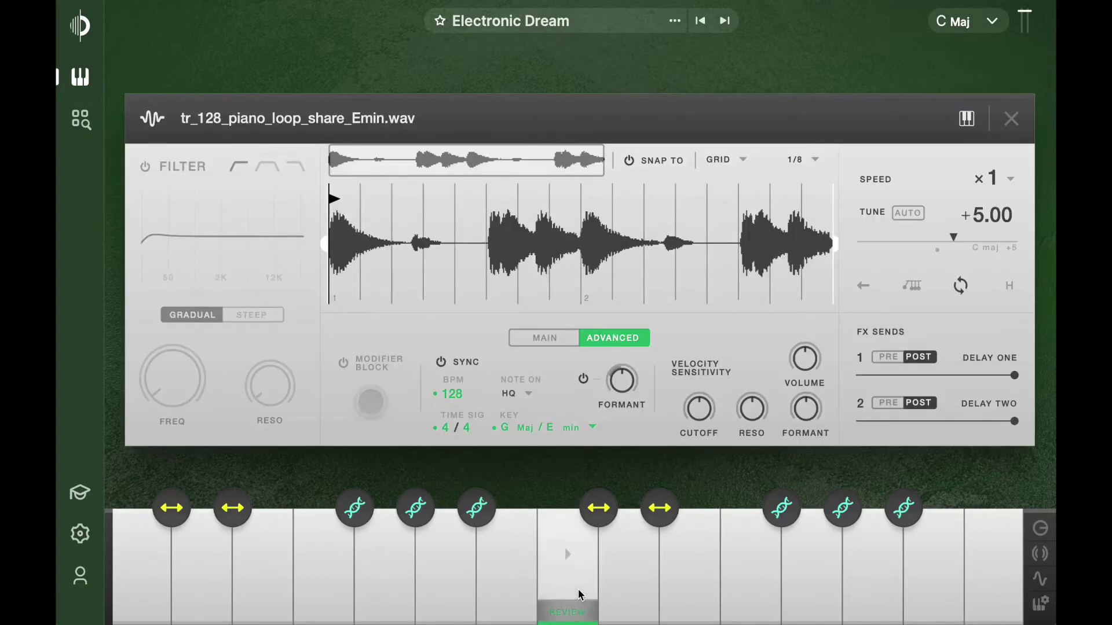
left_click(581, 592)
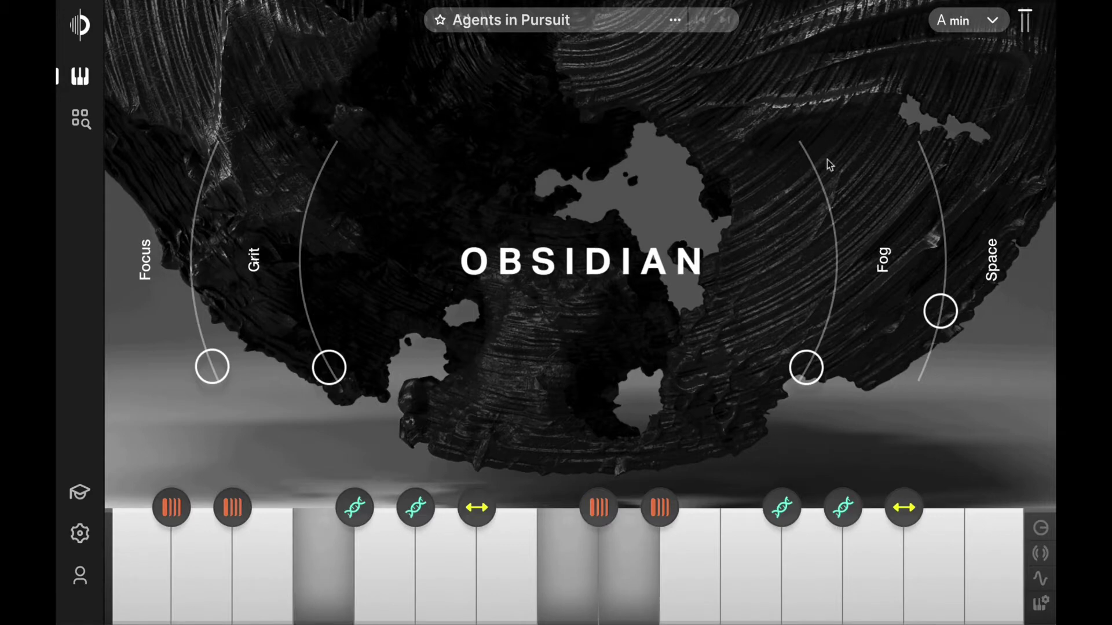
Step: Switch the session key from A min to B min
left_click(973, 29)
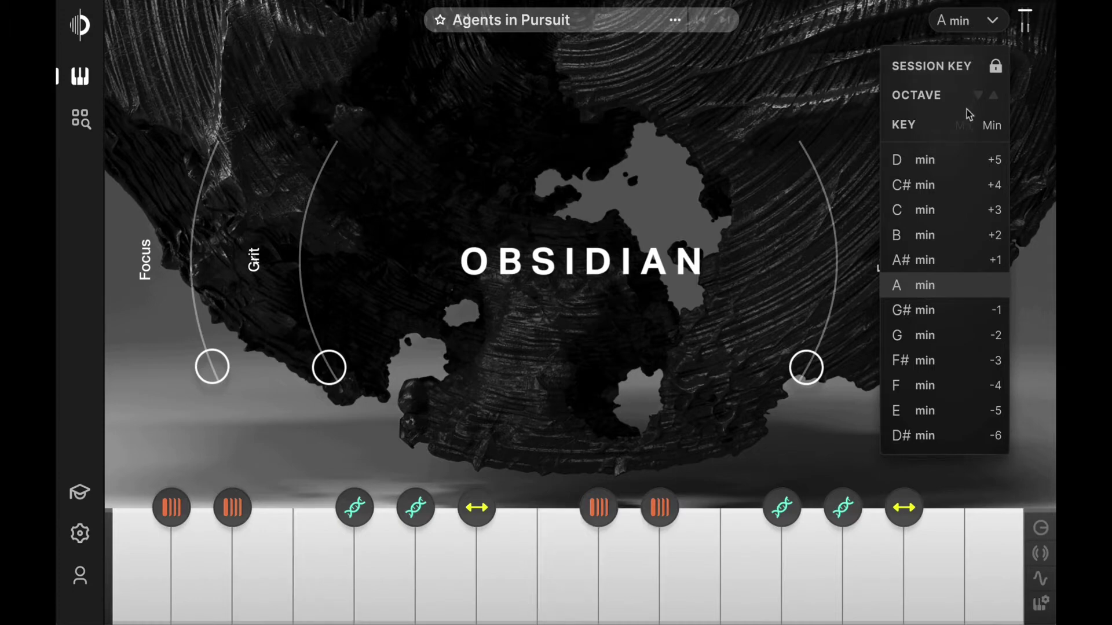
left_click(958, 234)
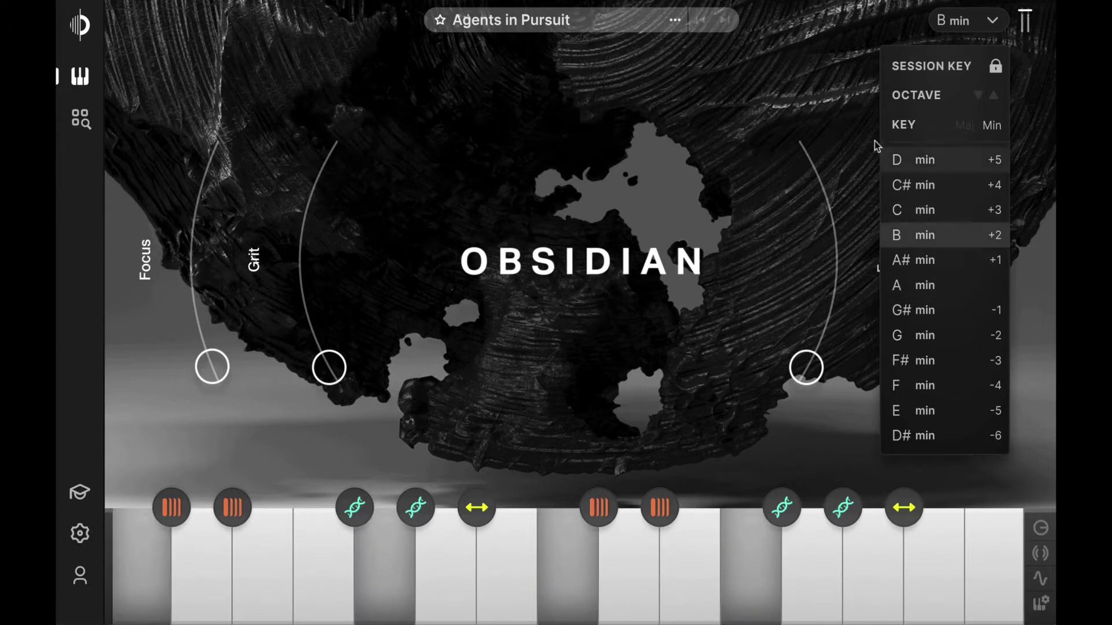
left_click(831, 81)
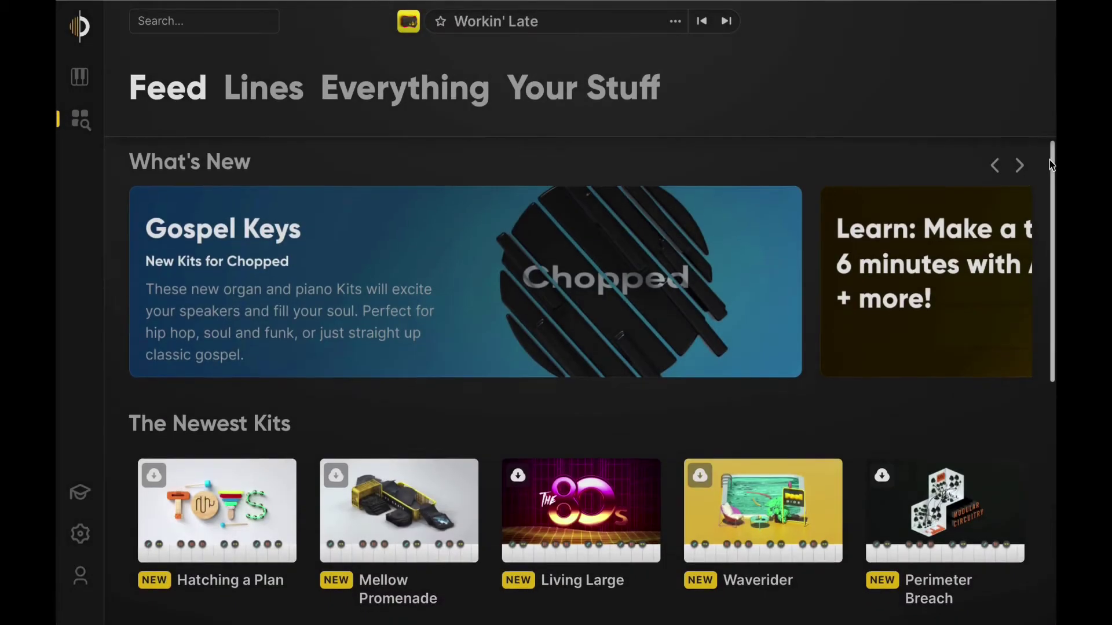
Step: Scroll the Feed and return to the kit browser
left_click_drag(1049, 161, 1035, 408)
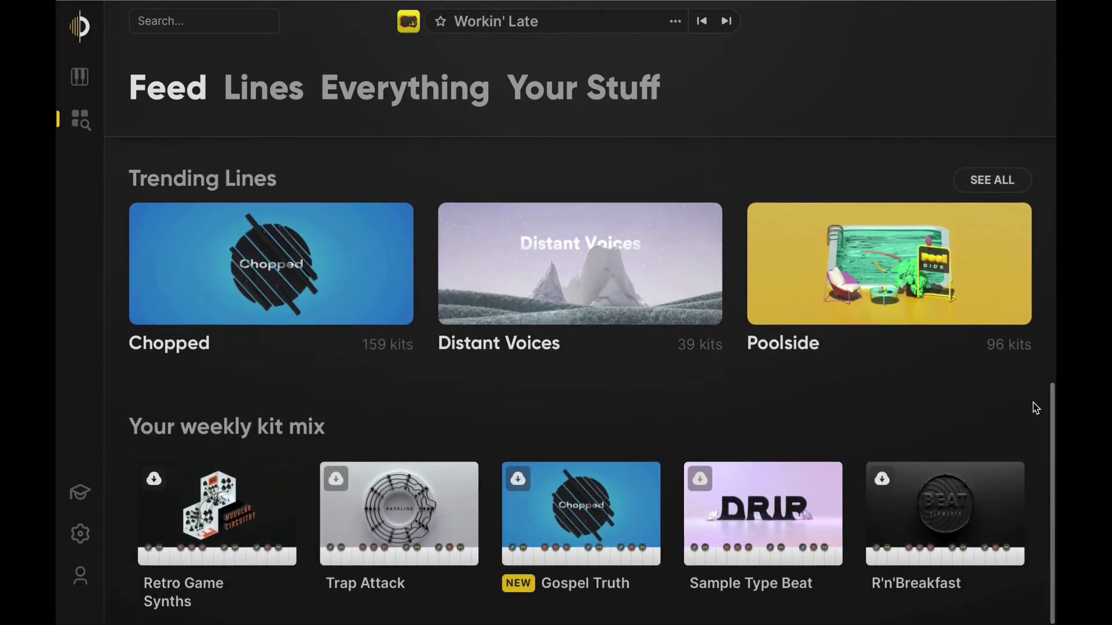
mouse_move(442, 473)
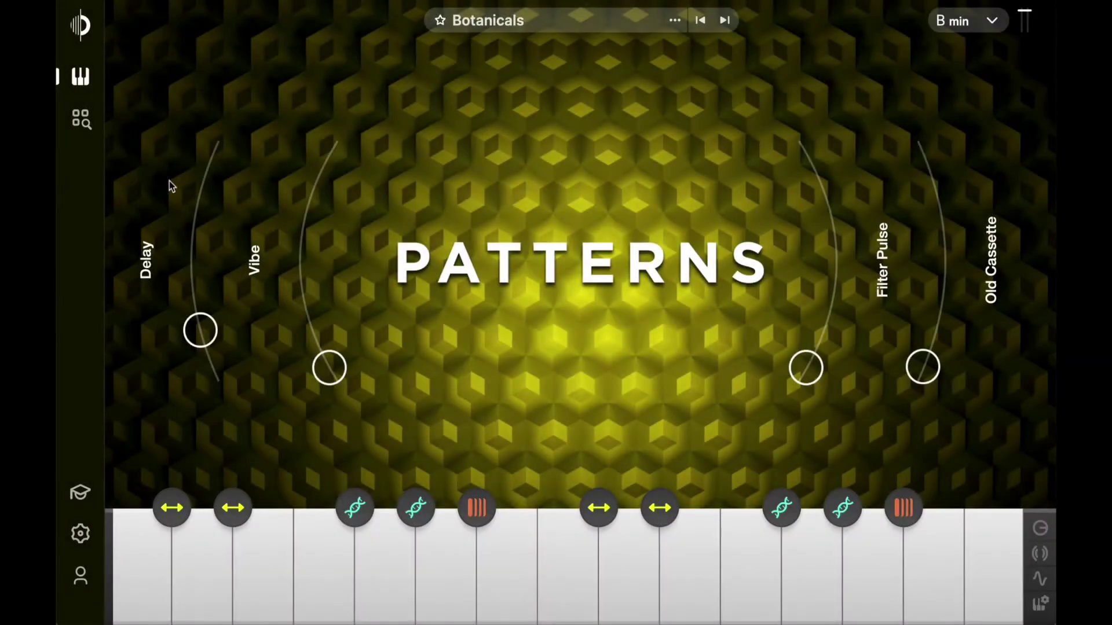
left_click(86, 123)
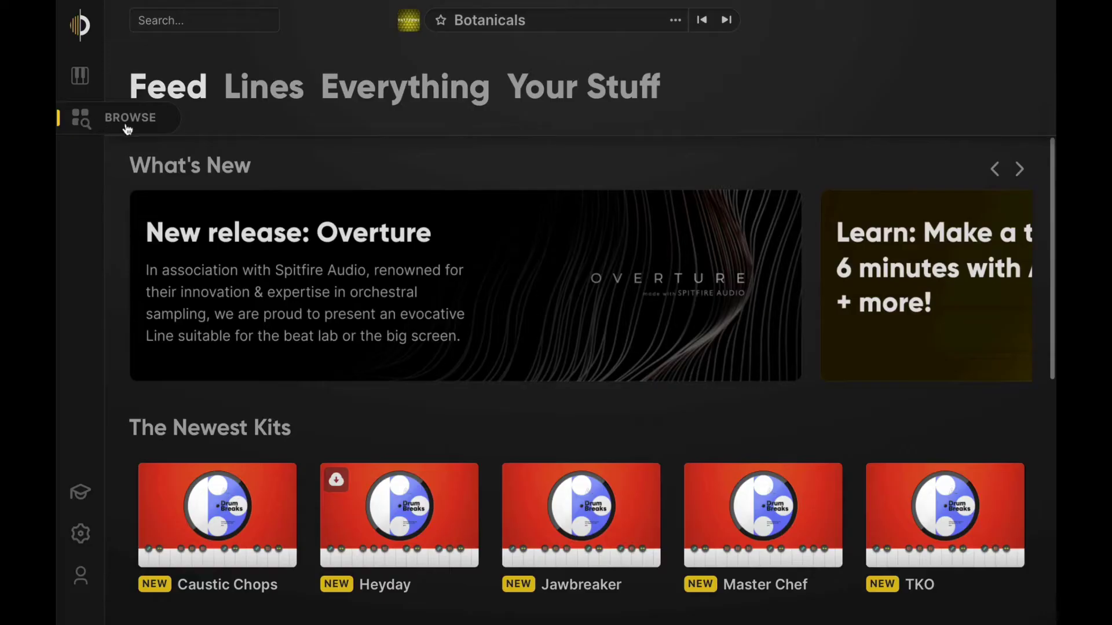
mouse_move(1053, 172)
left_mouse_down()
mouse_move(1053, 421)
mouse_move(1044, 162)
left_mouse_up()
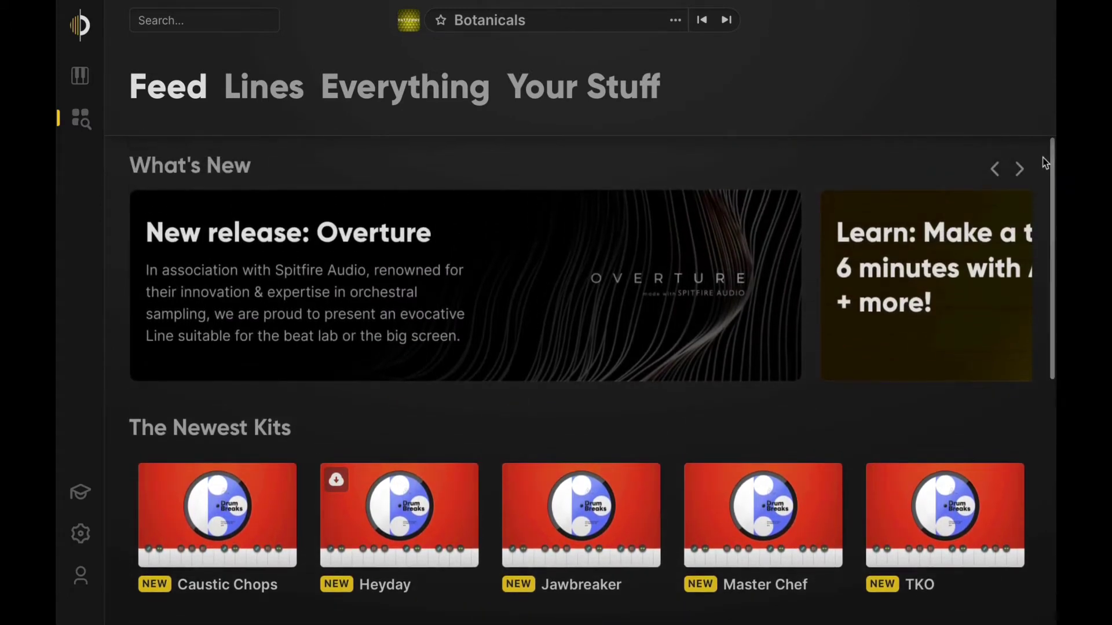
Step: Switch to the Lines catalogue and scroll to Overture, Drip and The 80s
left_click(278, 103)
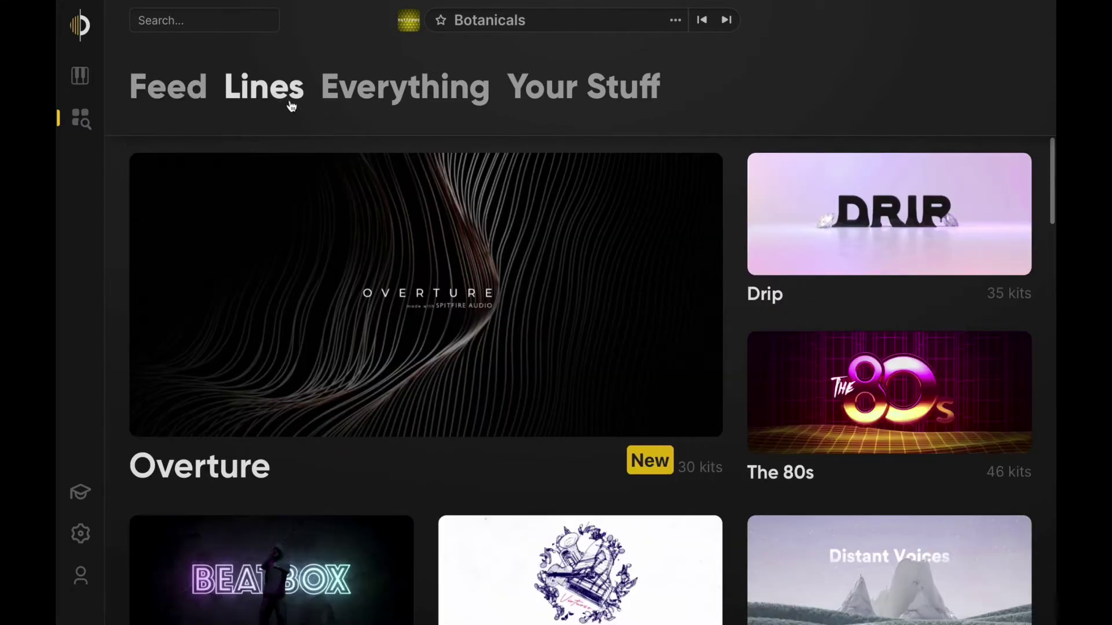
left_click_drag(1043, 158, 1053, 196)
left_click_drag(1054, 216, 1053, 158)
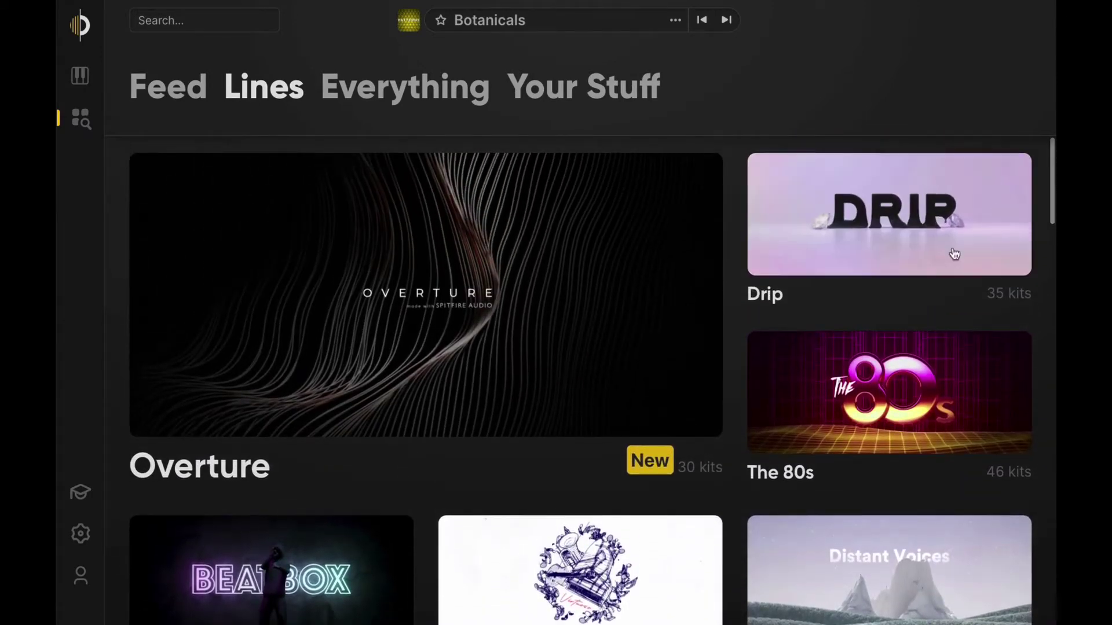
Step: Open the Poolside line and bring up the Neon Oasis play screen
left_click(654, 490)
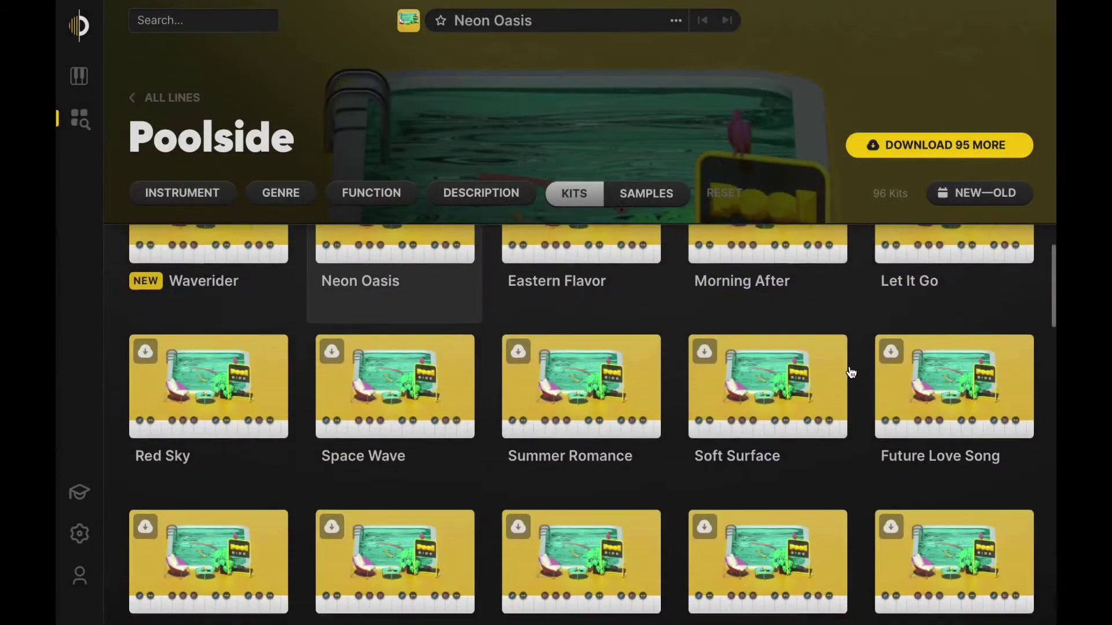
scroll(853, 374, "down", 2)
scroll(854, 380, "down", 6)
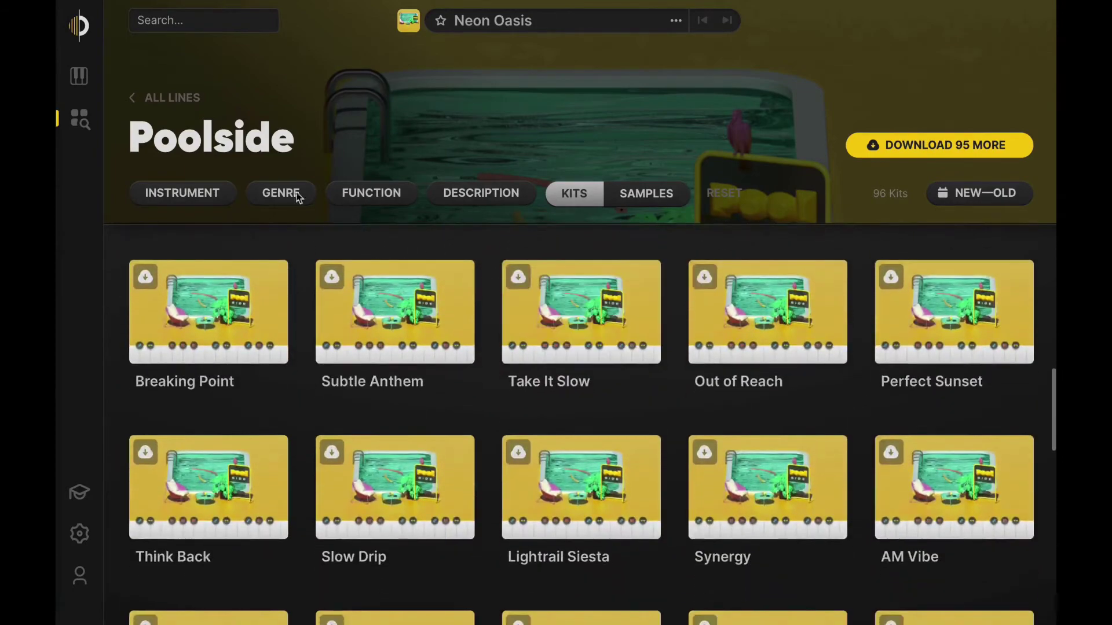
left_click(81, 79)
Step: Play notes on L, ; and ' while raising the Tone macro and nudging Wash up and back down
key("l")
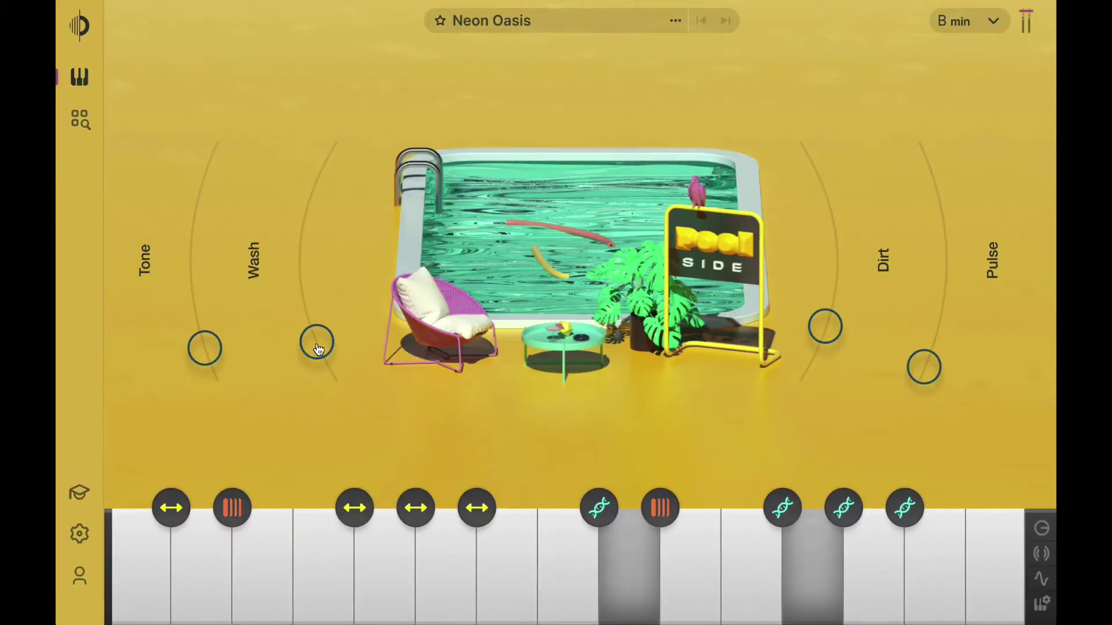
key("semicolon")
left_click_drag(318, 351, 312, 302)
key("apostrophe")
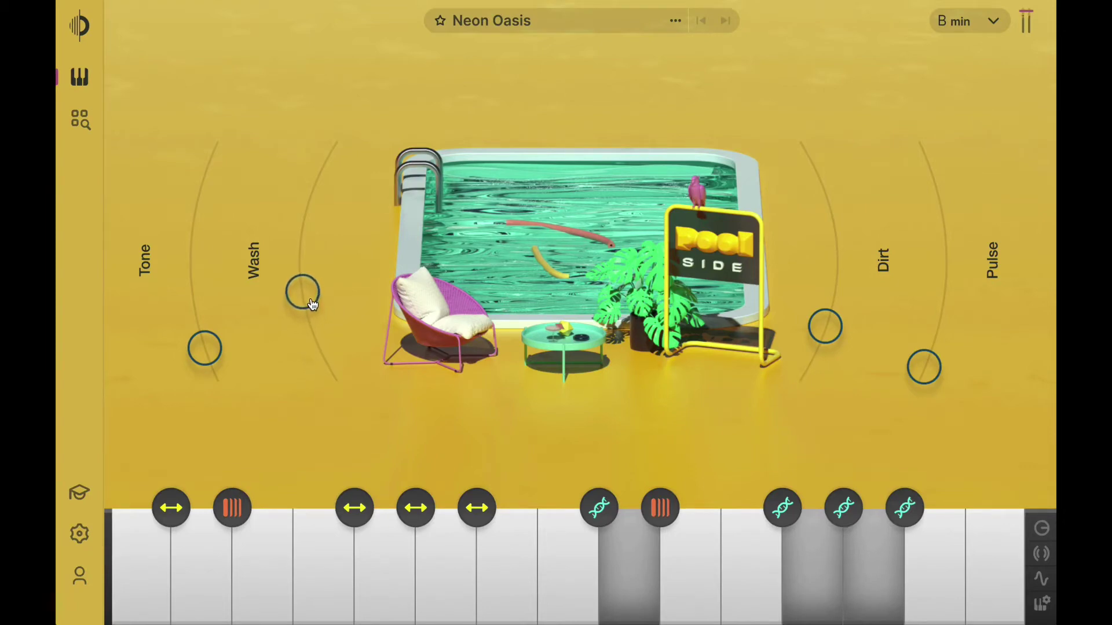
left_click_drag(212, 348, 211, 288)
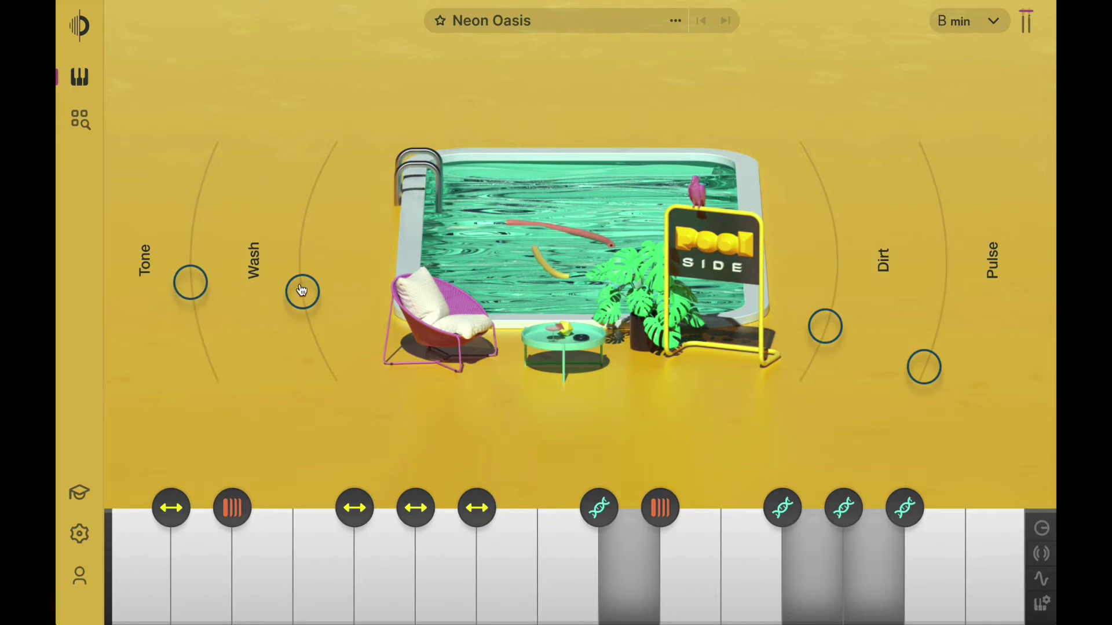
left_click_drag(300, 292, 318, 343)
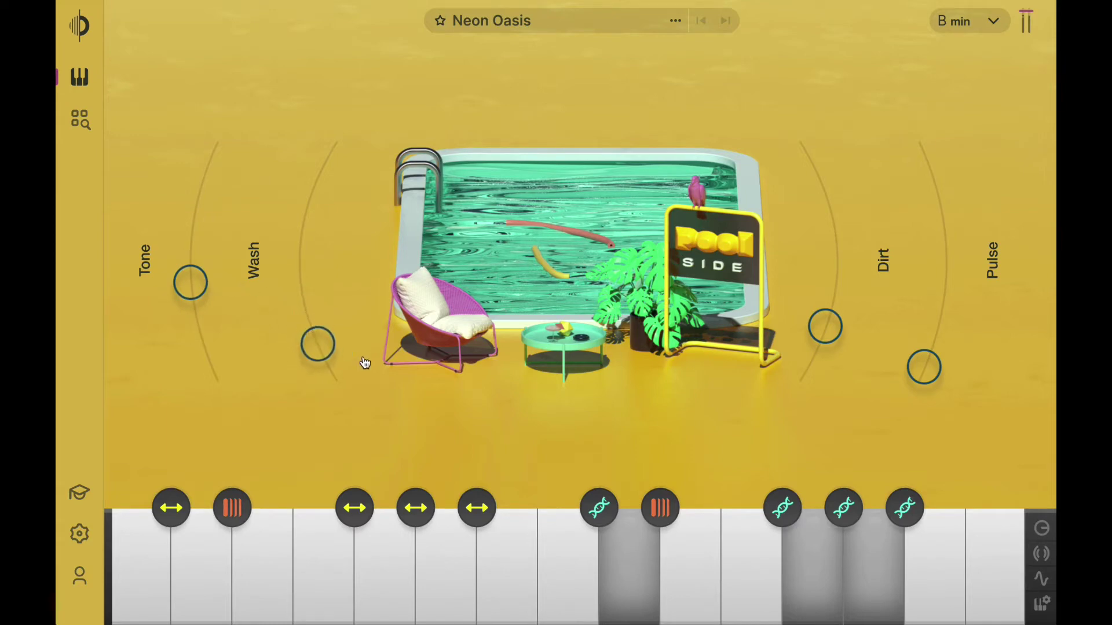
Step: Download the Take It Slow kit and the 94 remaining Poolside kits
left_click(80, 119)
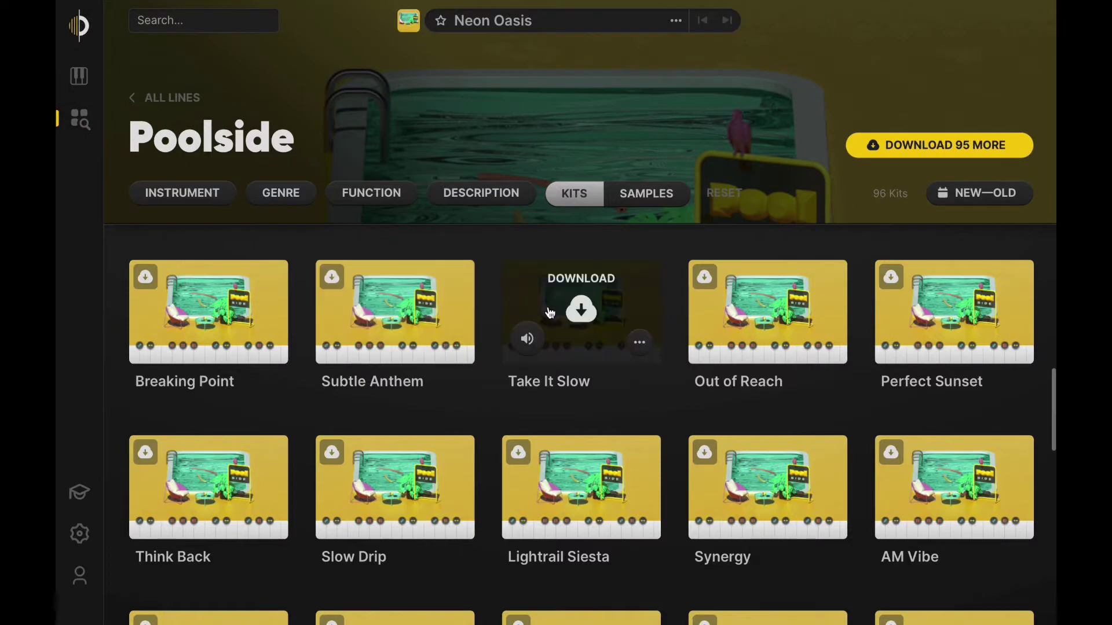
left_click(581, 309)
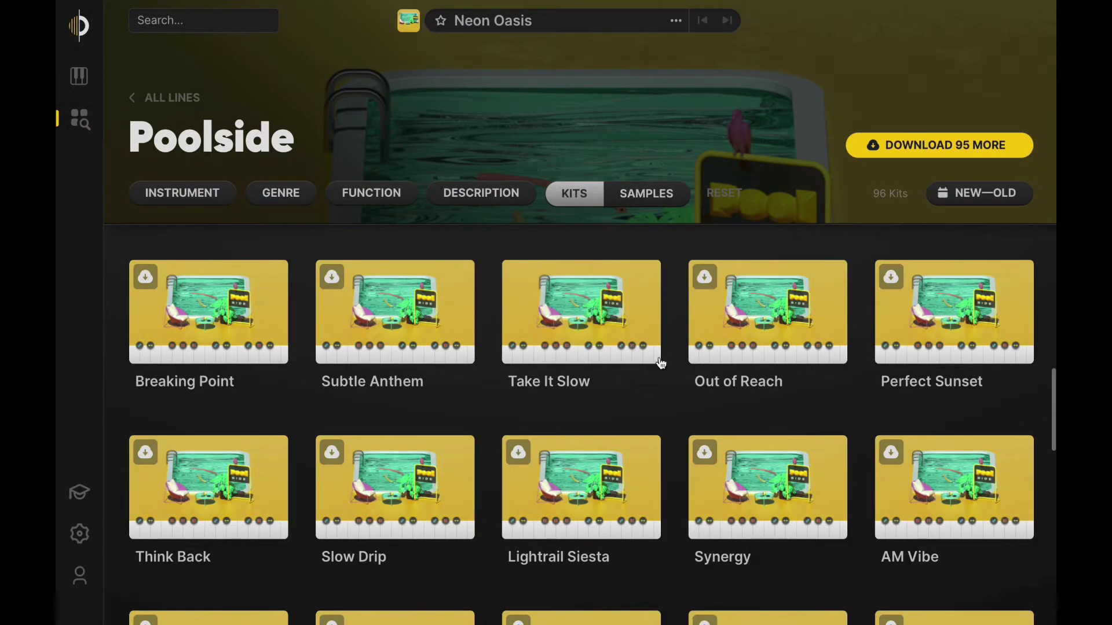
left_click(874, 147)
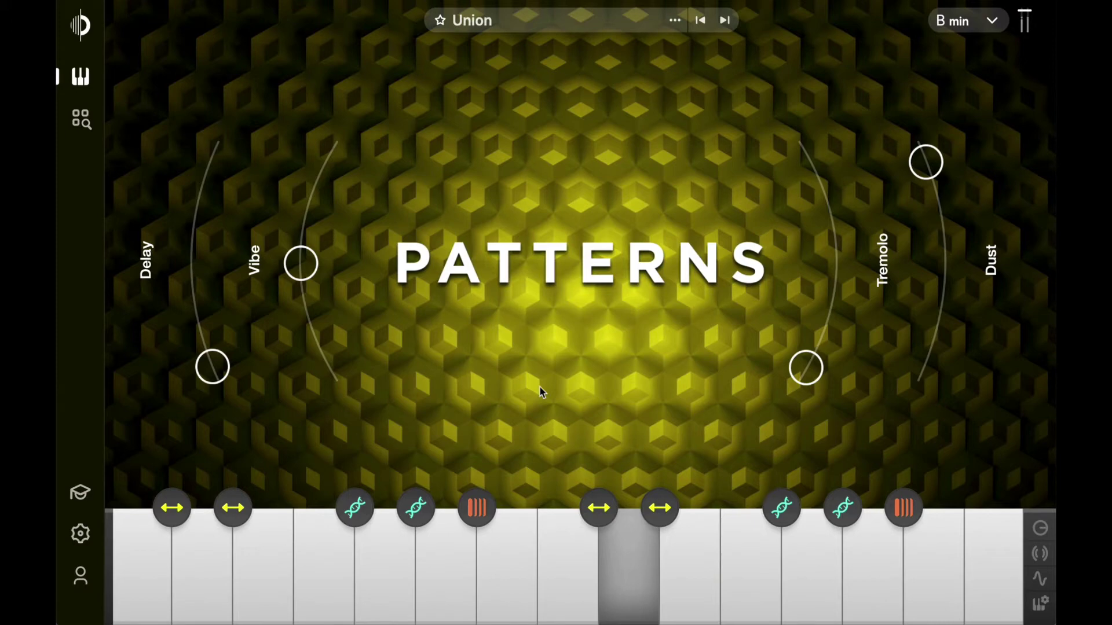
Step: Check the mandolin loop's sample editor, then return to the browser Feed page
left_click(625, 614)
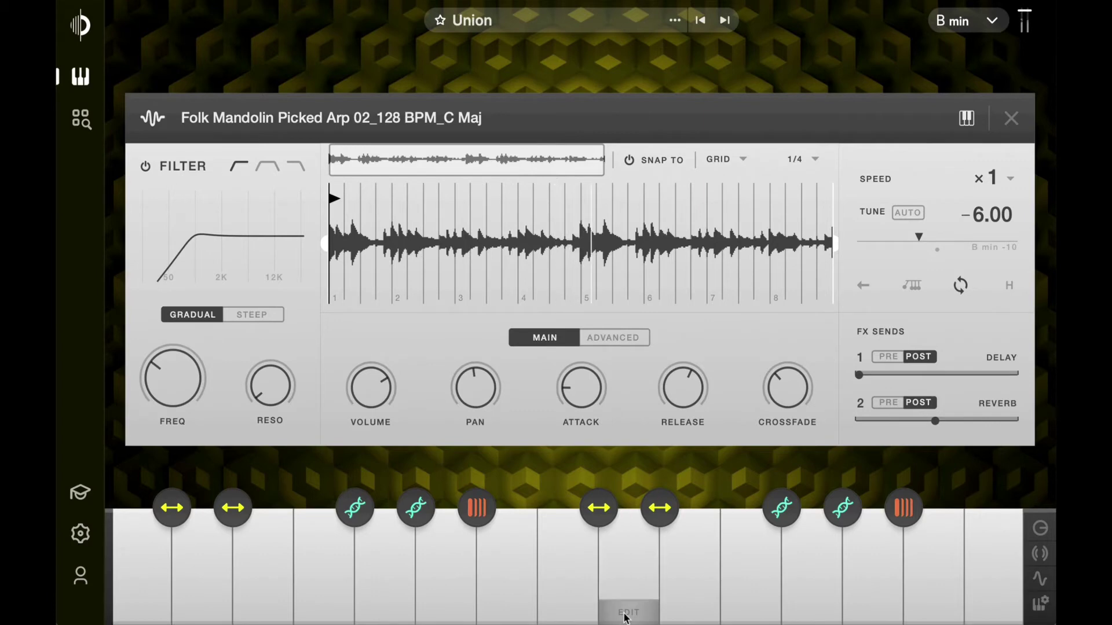
left_click(625, 614)
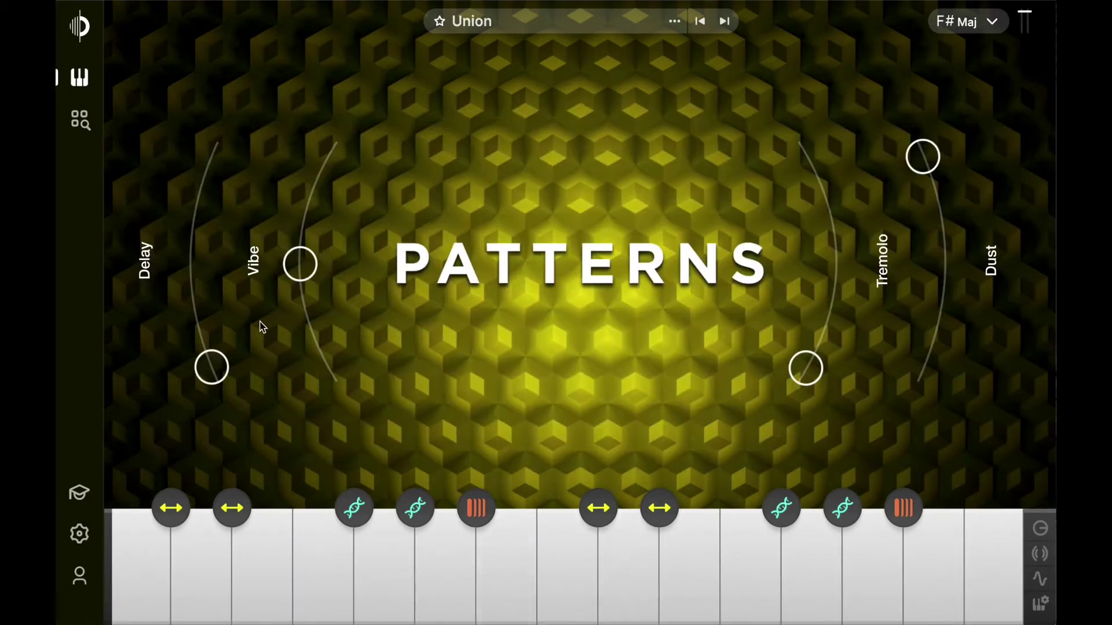
left_click(80, 123)
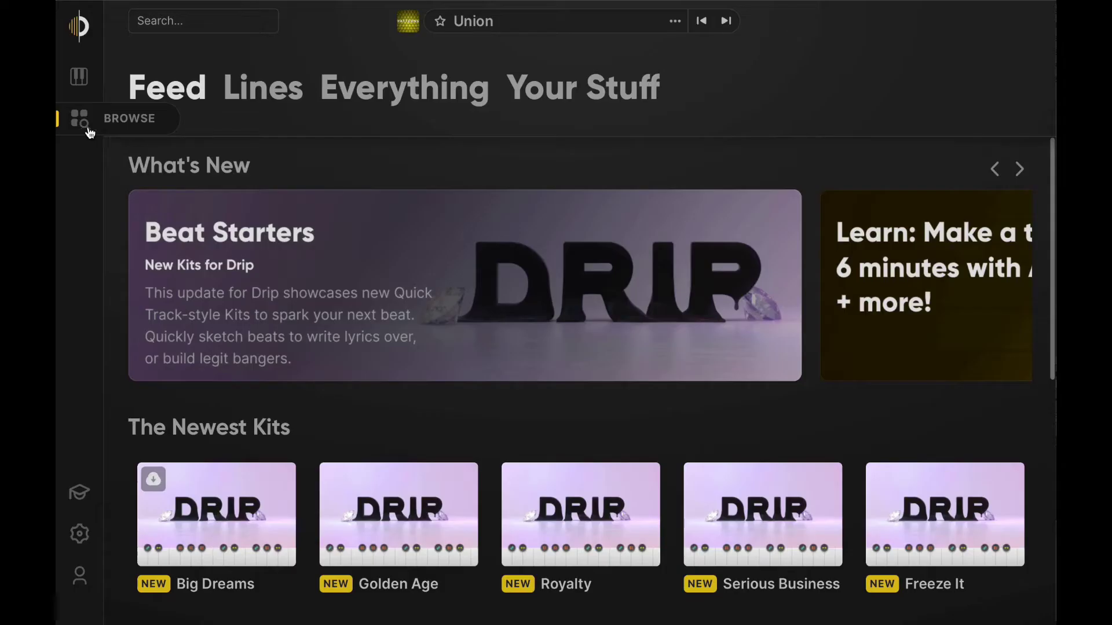
Step: Browse the Everything catalogue, switching from the kit listing to samples and back
left_click(377, 99)
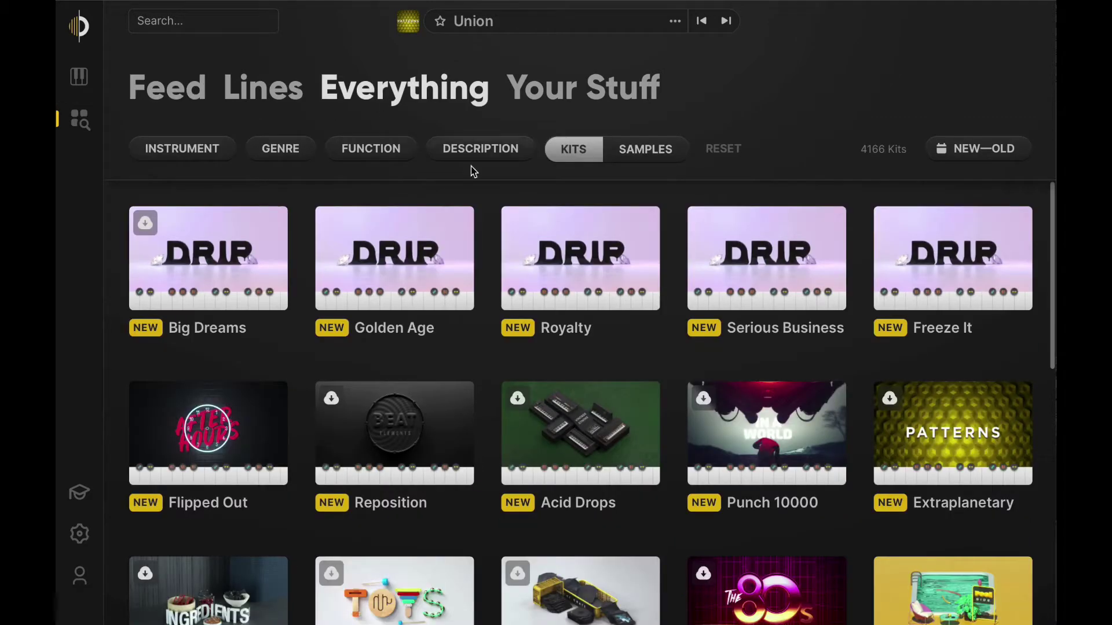
left_click(631, 157)
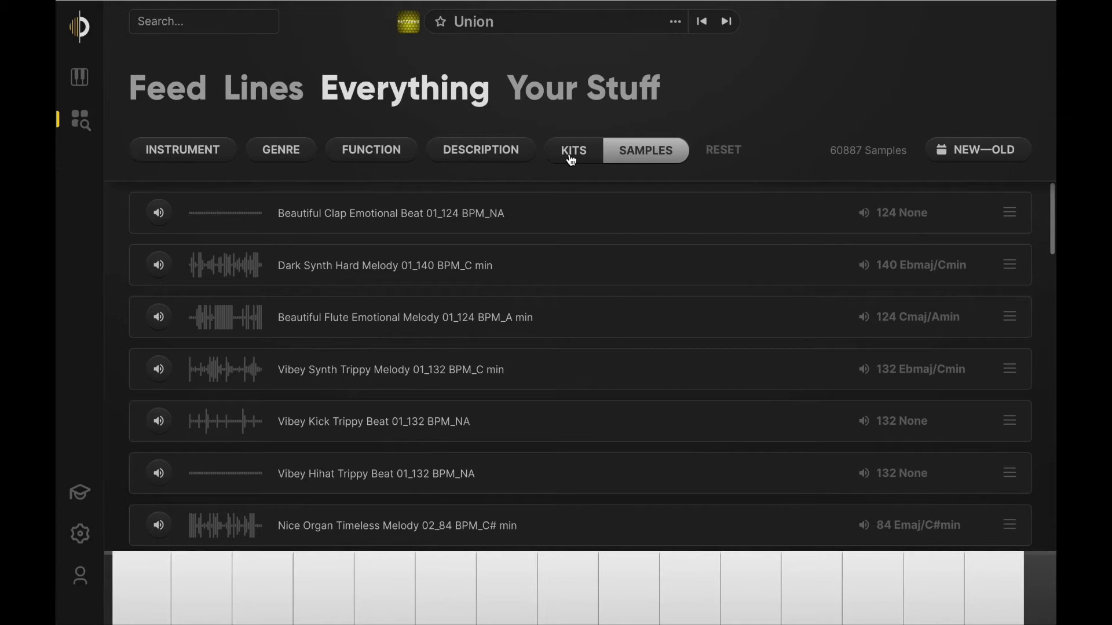
left_click(571, 160)
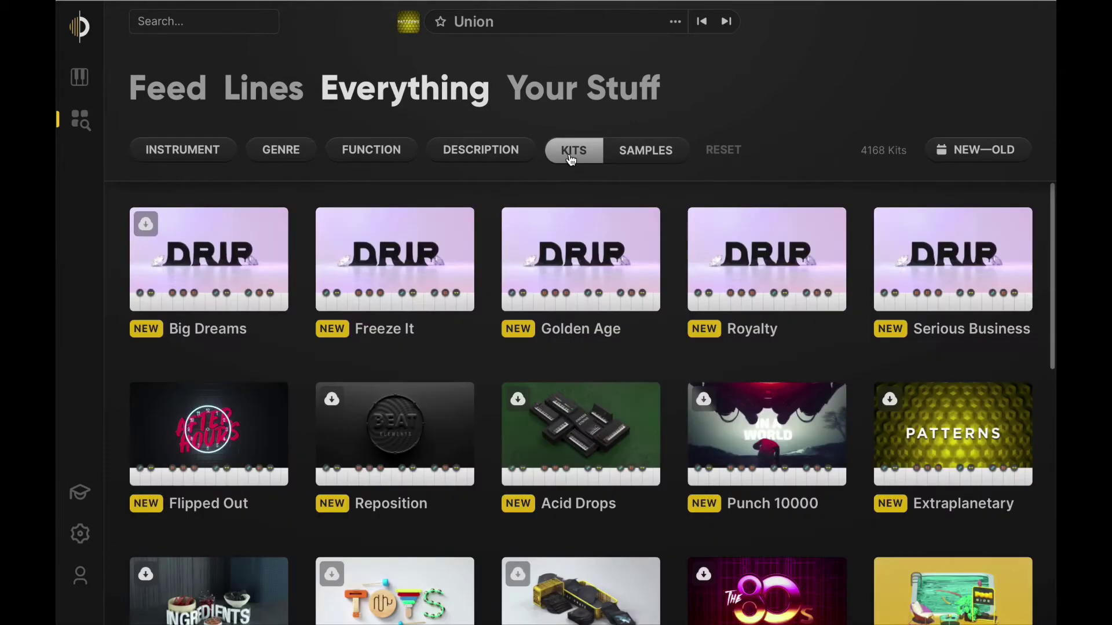
Step: Preview the instrument, genre, function and description filter tag lists in the library search
left_click(229, 17)
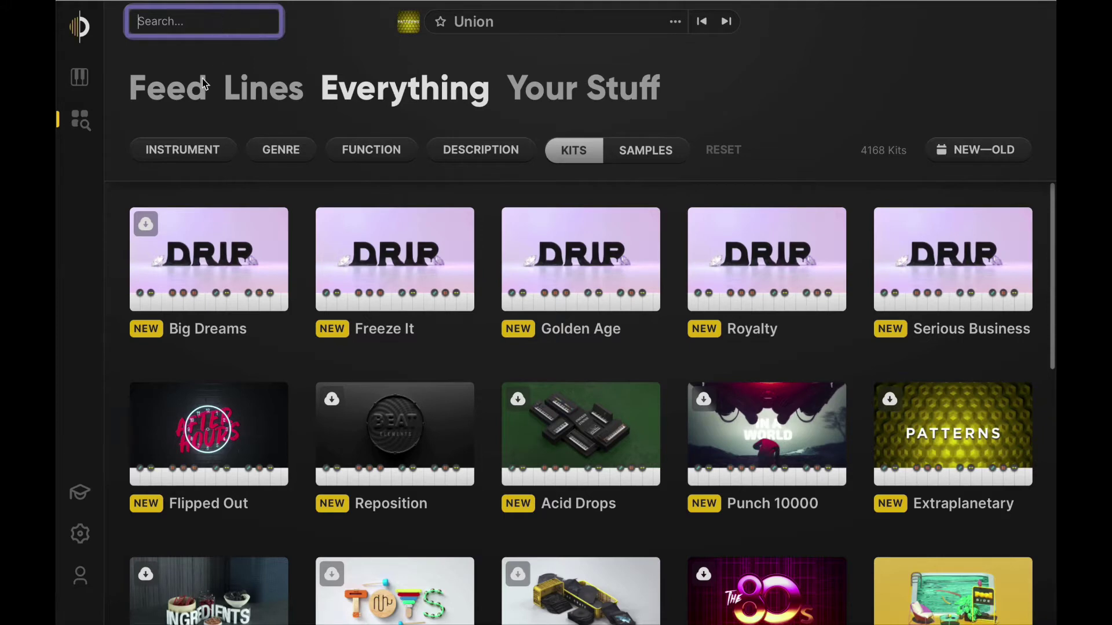
left_click(183, 150)
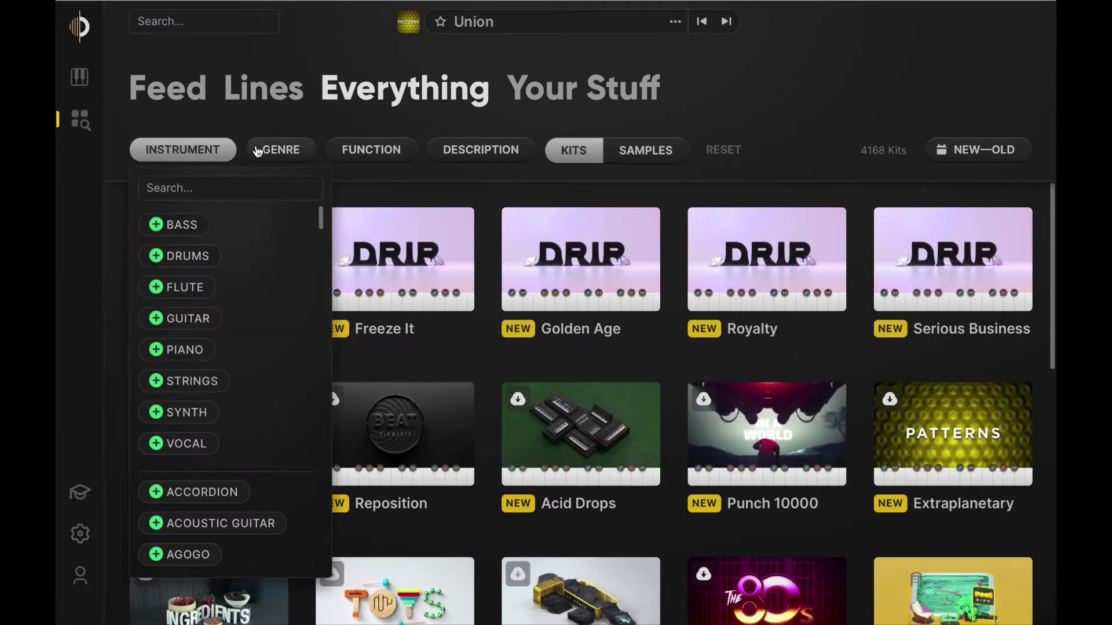
left_click(280, 152)
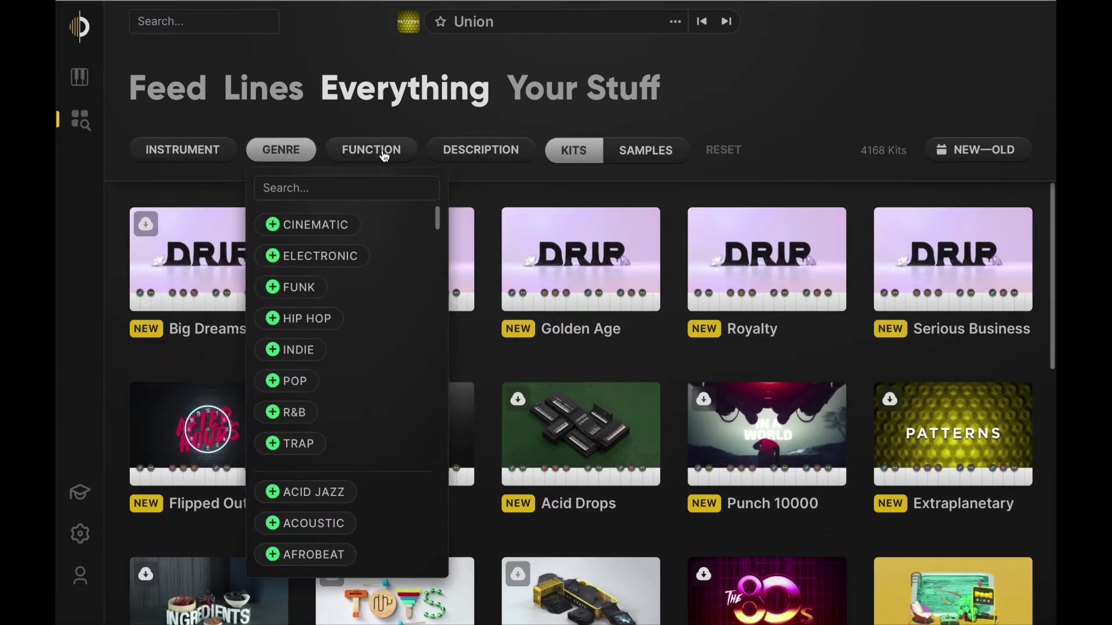
left_click(387, 152)
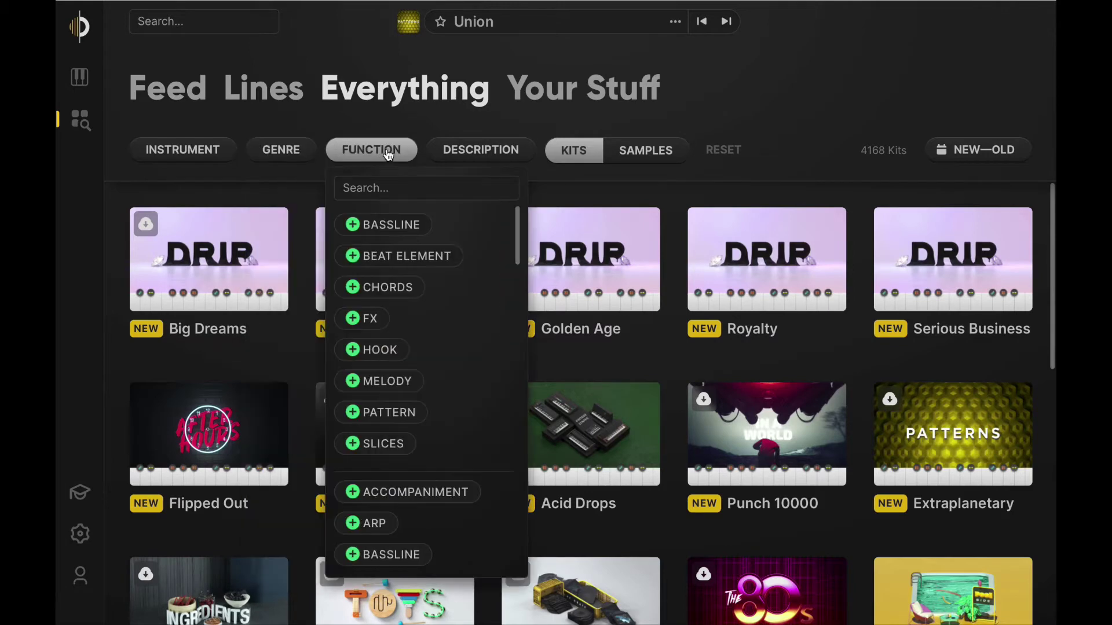
left_click(466, 151)
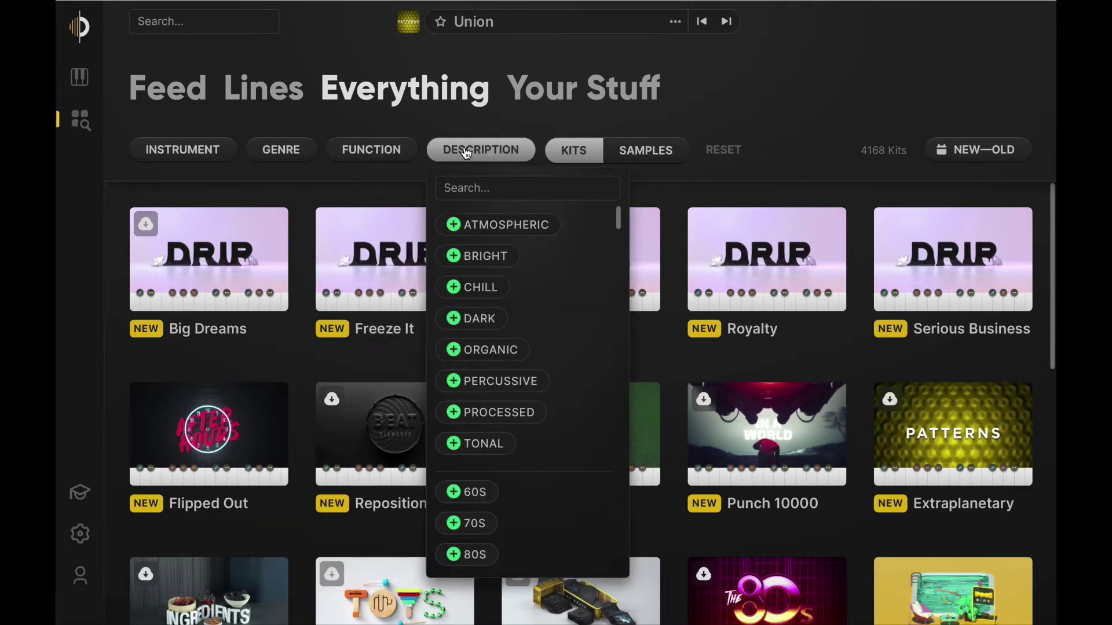
left_click(467, 152)
mouse_move(342, 288)
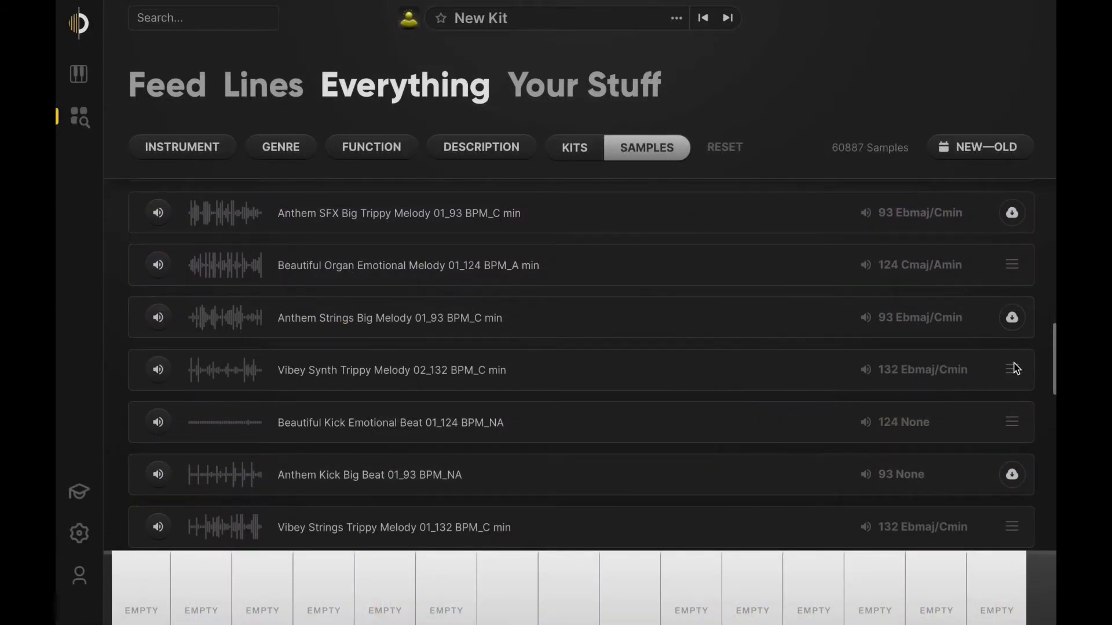
Step: Drop Vibey Synth Trippy Melody 02_132 BPM_C min onto a key and save the kit as 'Synth Kit'
left_click_drag(1014, 375, 688, 583)
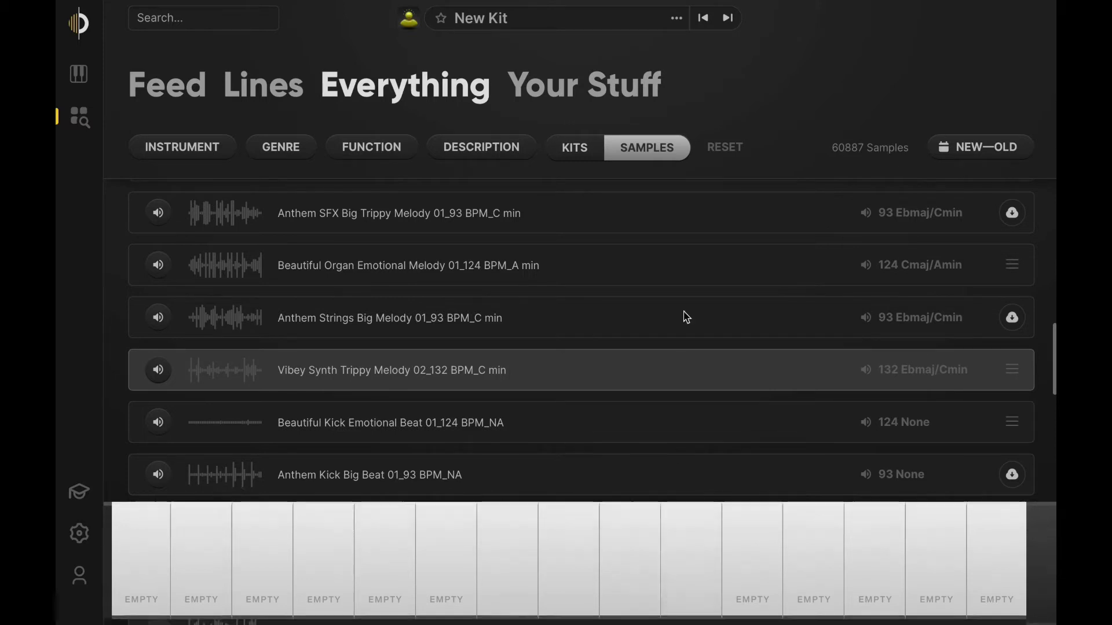
left_click(677, 21)
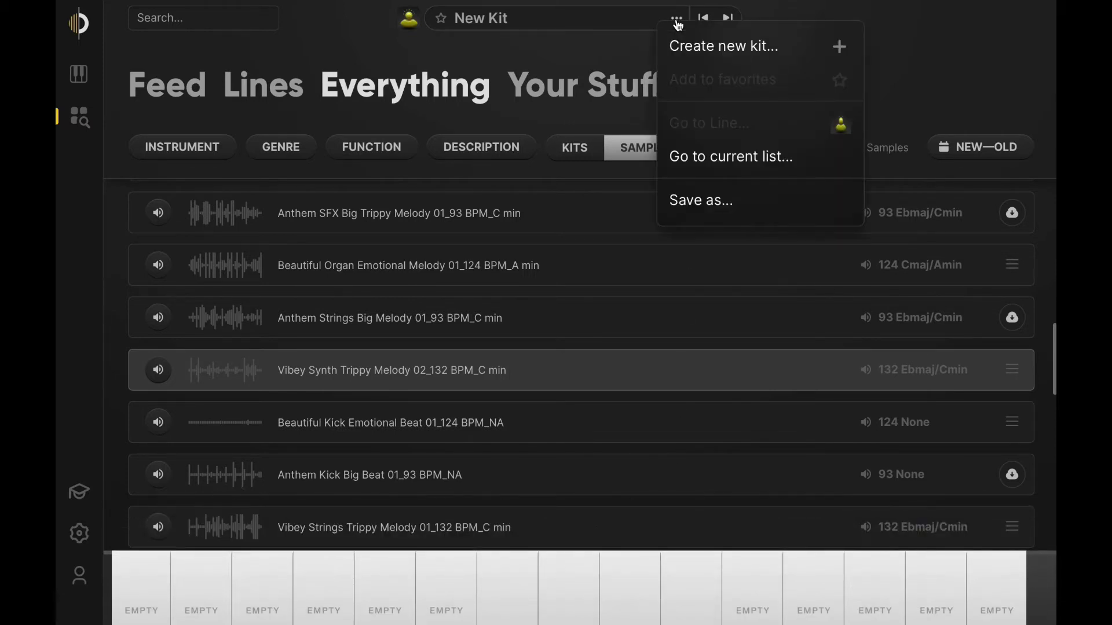
left_click(689, 199)
key("ctrl+a")
type("S")
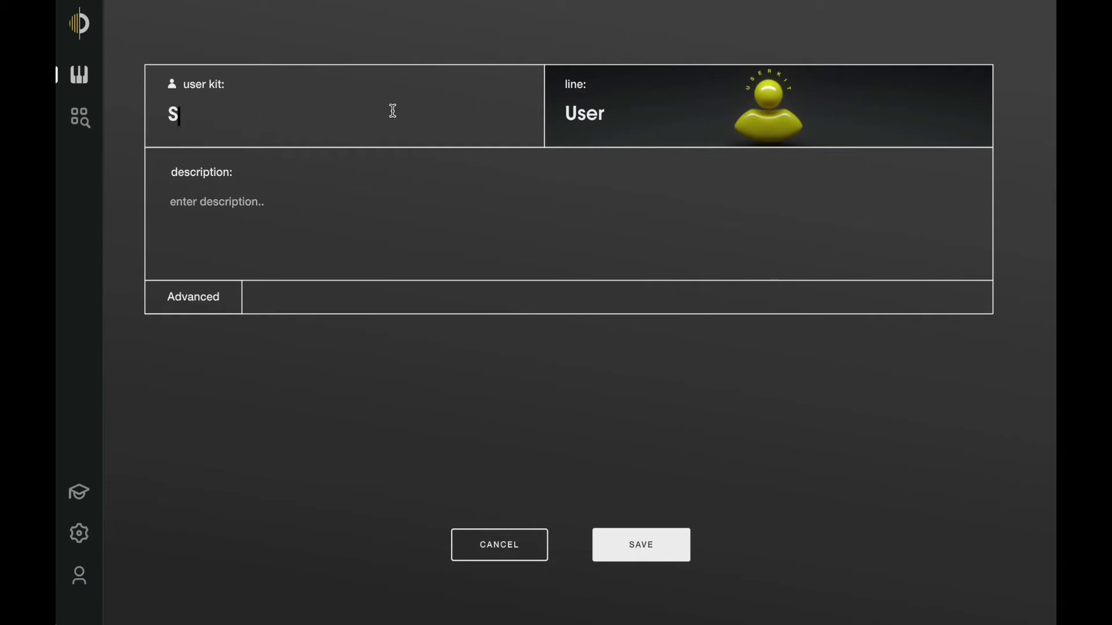
type("ynth Kit")
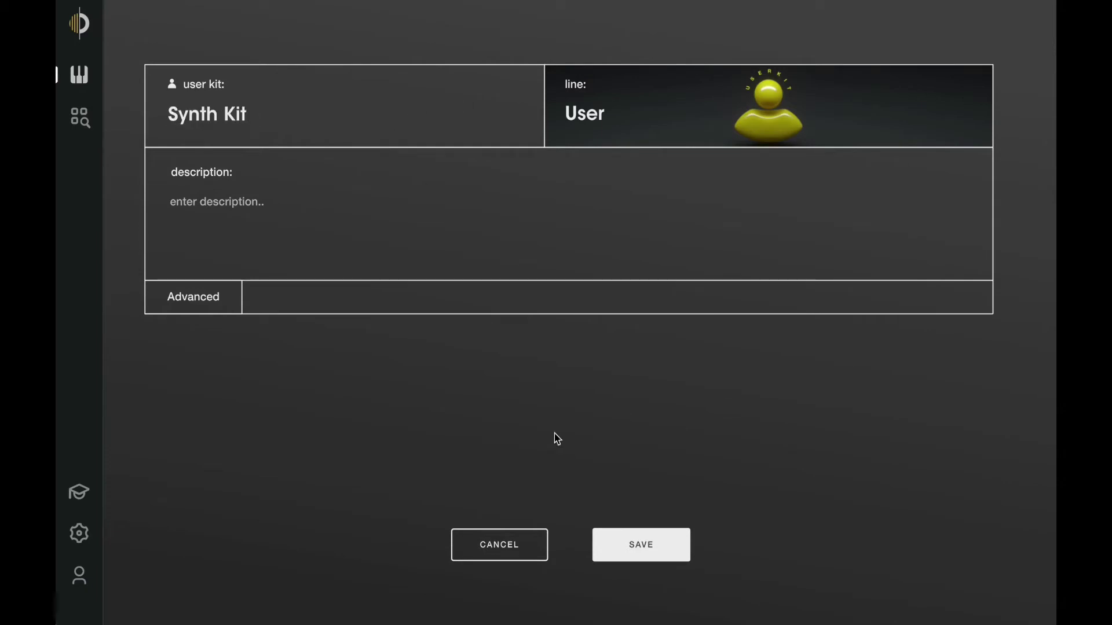
left_click(640, 548)
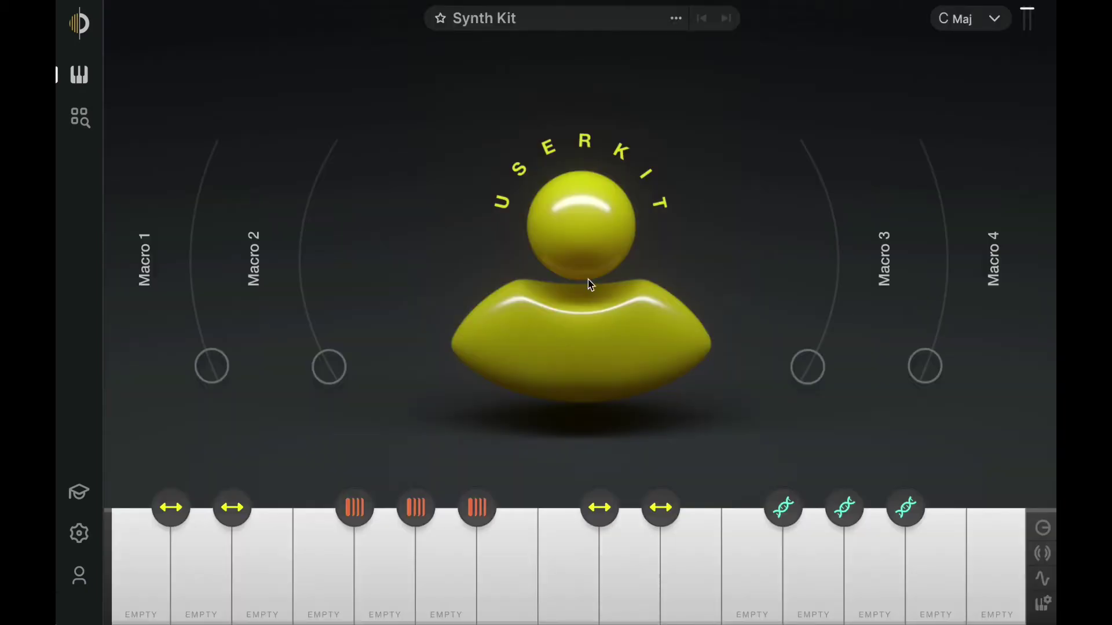
Step: In the browser's Your Stuff section, view Custom kits, Favorite kits, then Your samples
left_click(80, 117)
left_click(558, 85)
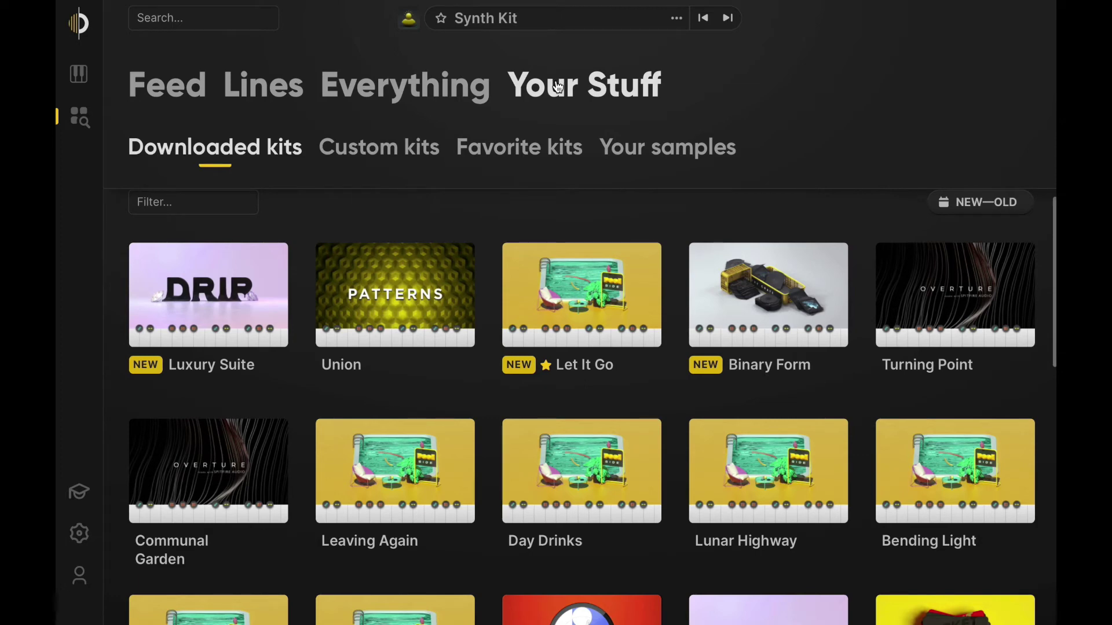
left_click(417, 149)
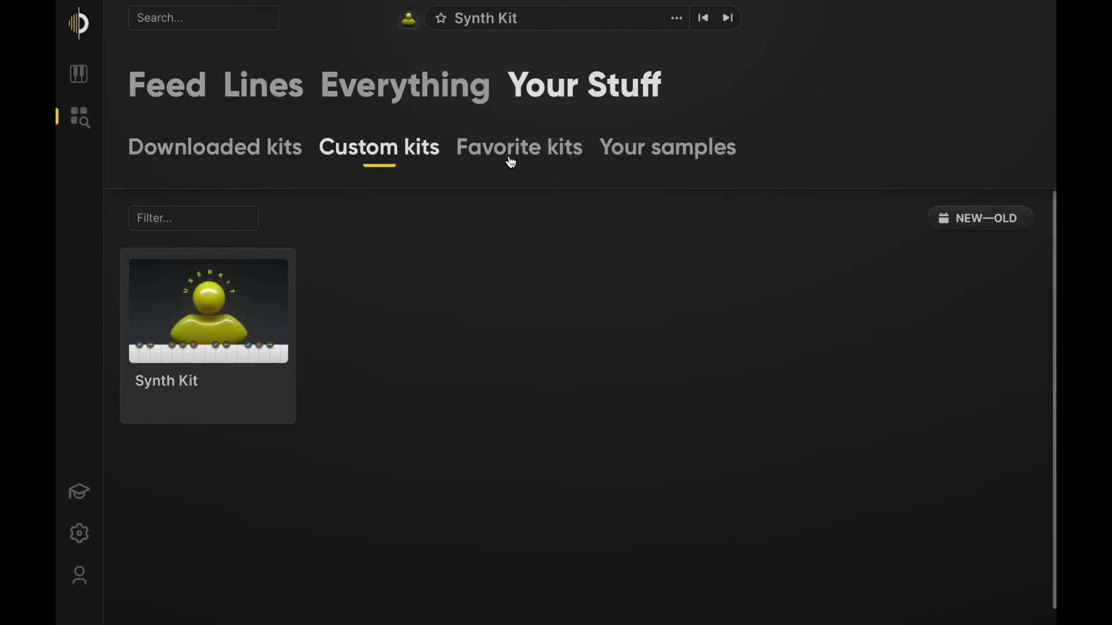
left_click(511, 162)
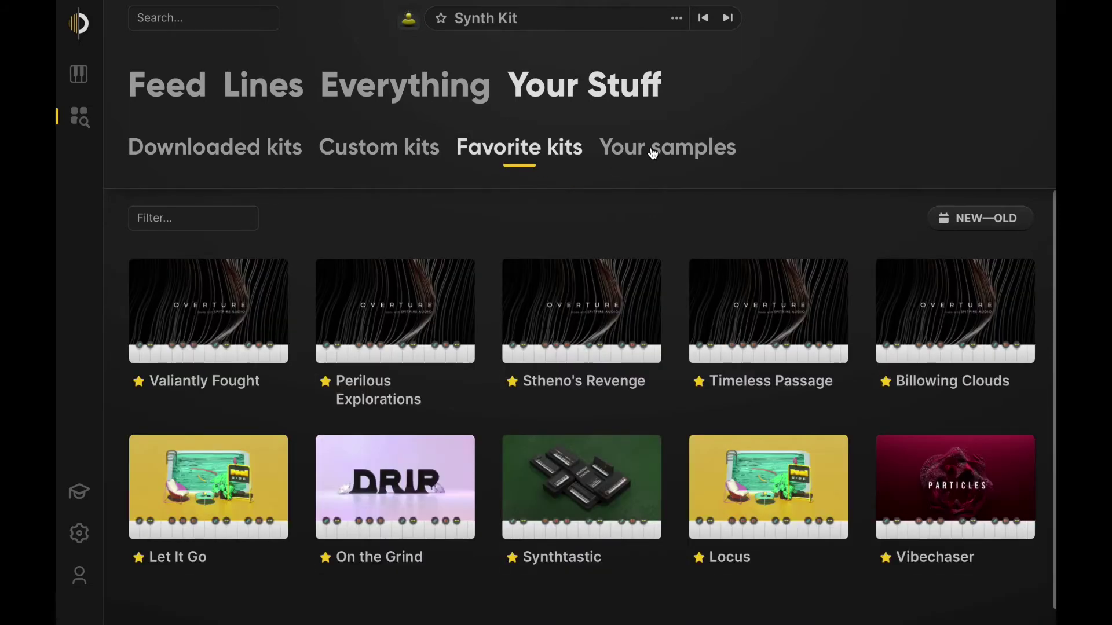
left_click(653, 152)
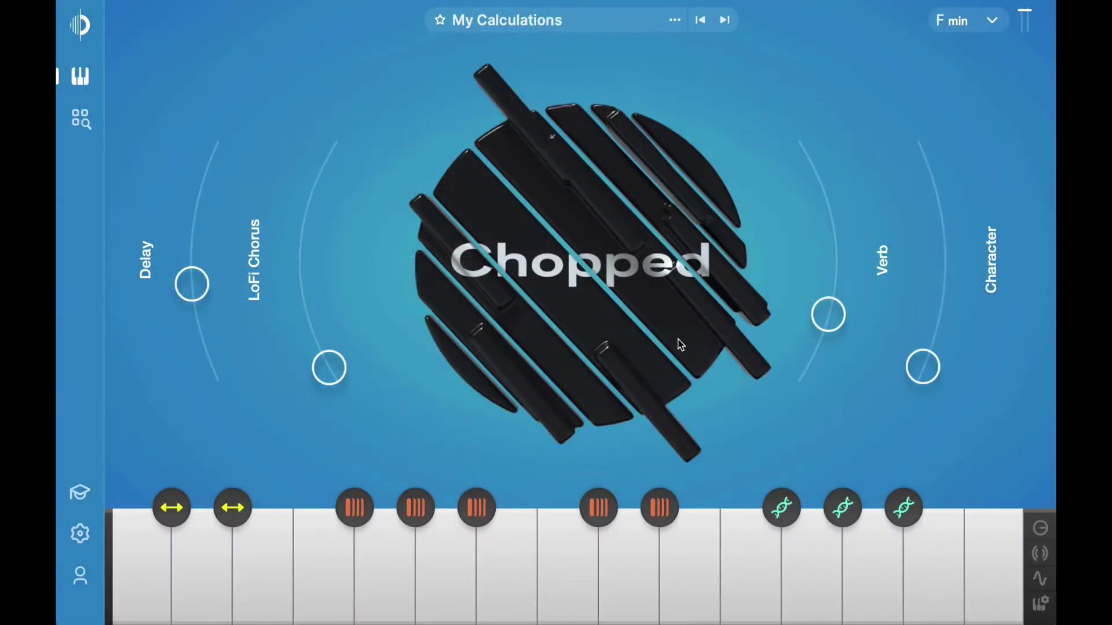
Step: Step back through previous kits to Slappin' n' Walkin' and bring up the kit options
left_click(703, 23)
left_click(700, 21)
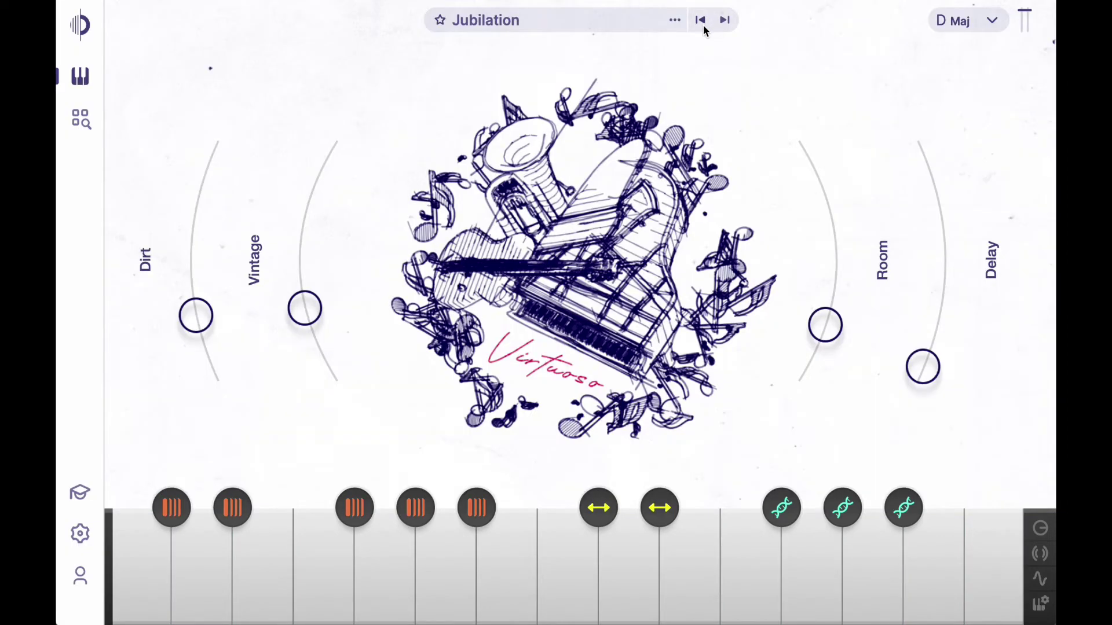
left_click(701, 21)
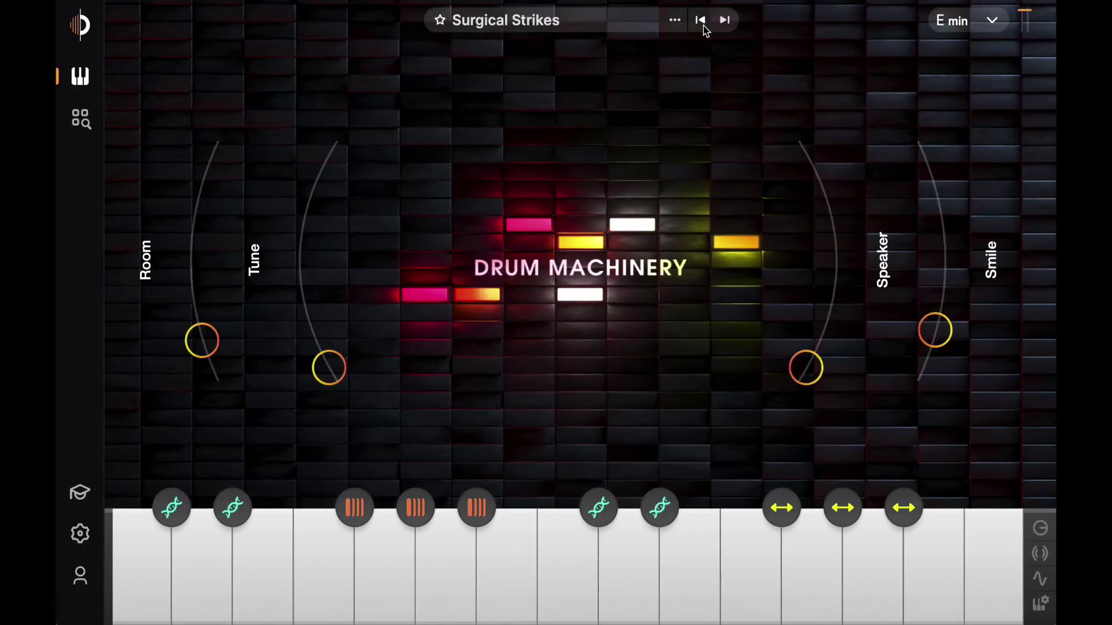
left_click(702, 22)
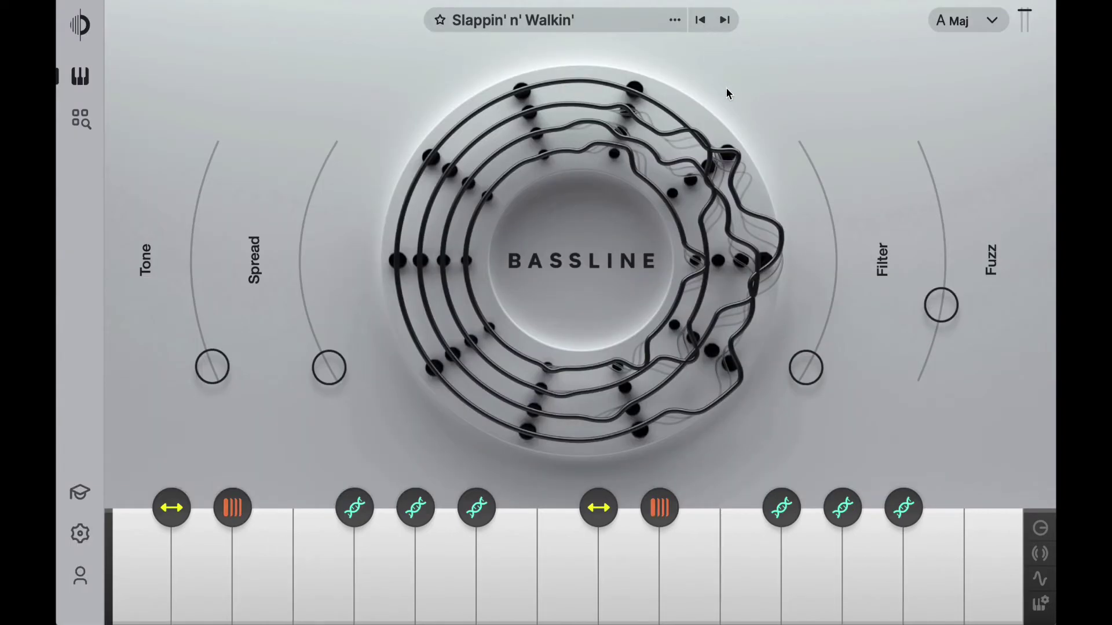
left_click(676, 21)
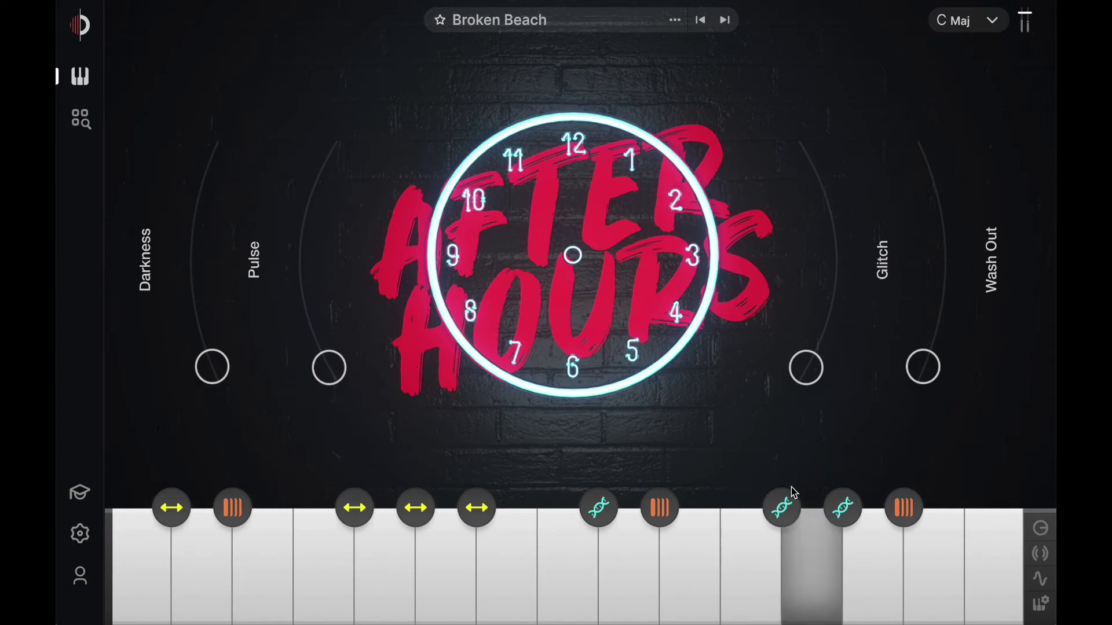
Step: Inspect a key's resequence/repeater effect editor and two keys' sample editors, then drag a sample out
left_click(781, 541)
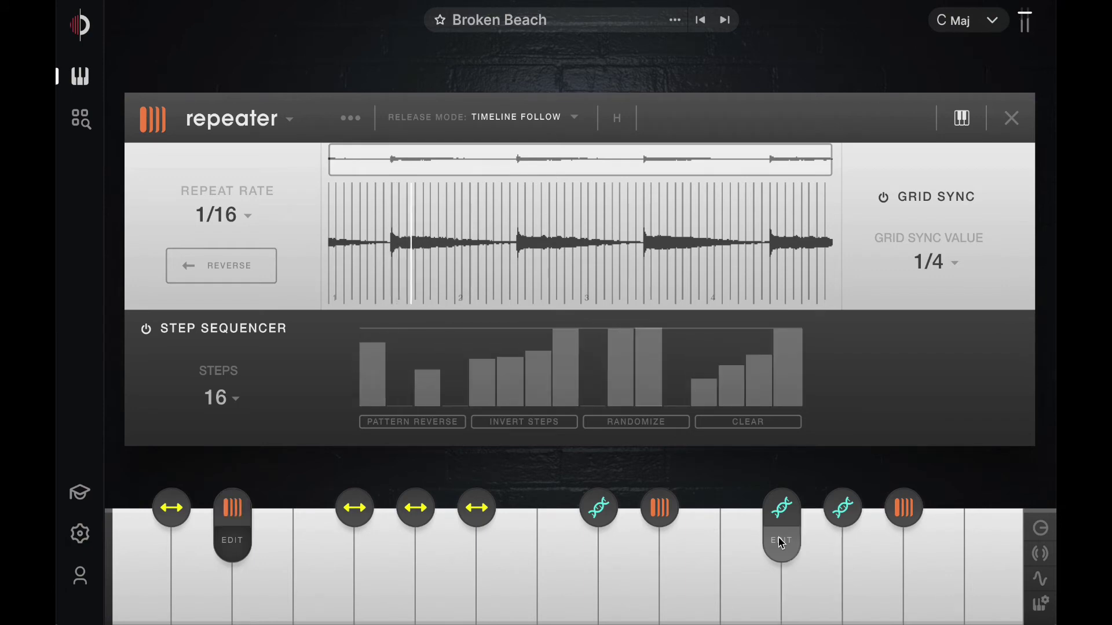
left_click(1010, 119)
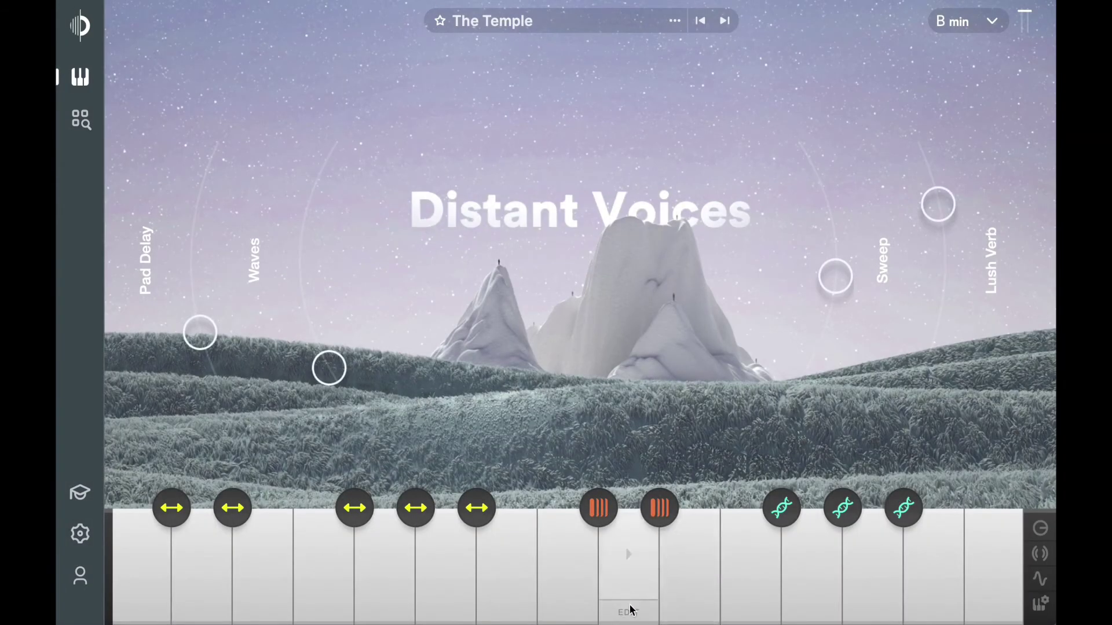
left_click(629, 607)
left_click(510, 608)
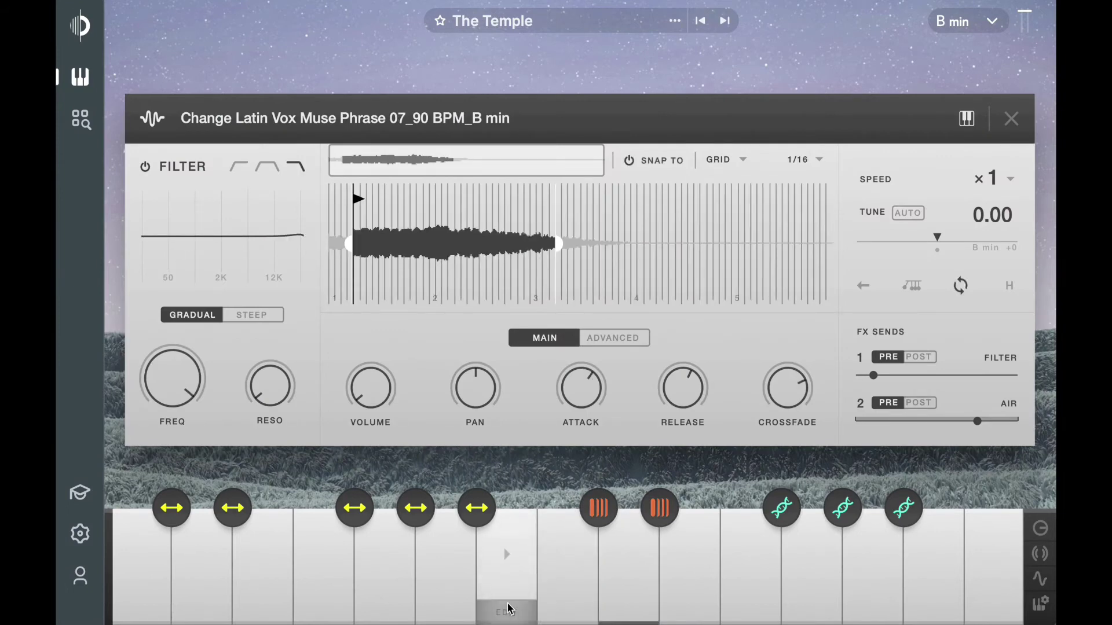
left_click(509, 613)
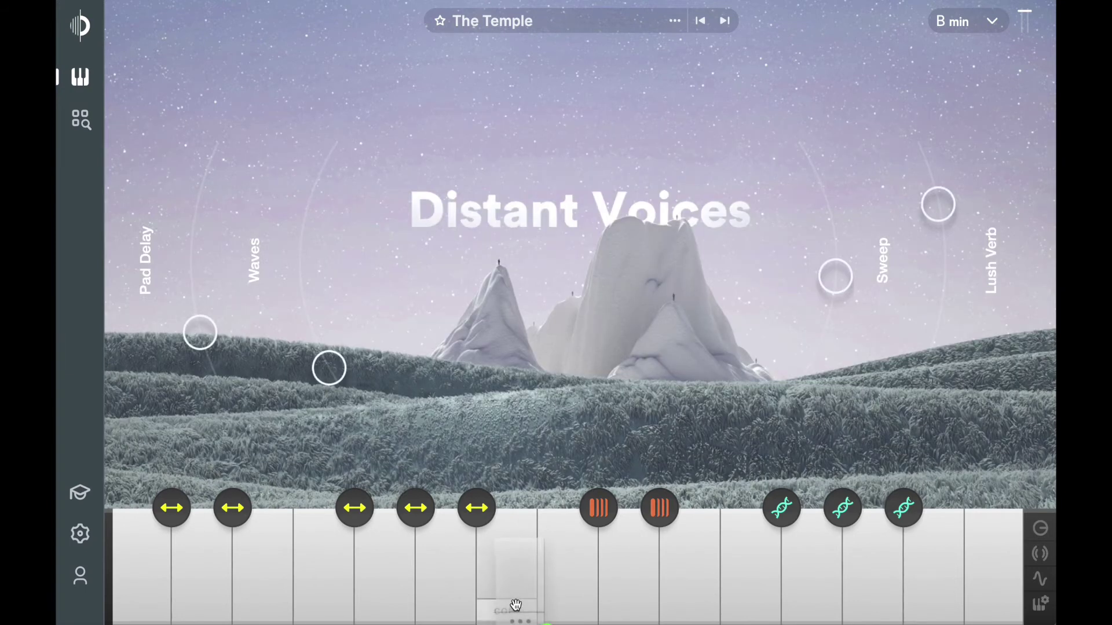
left_click_drag(556, 611, 742, 593)
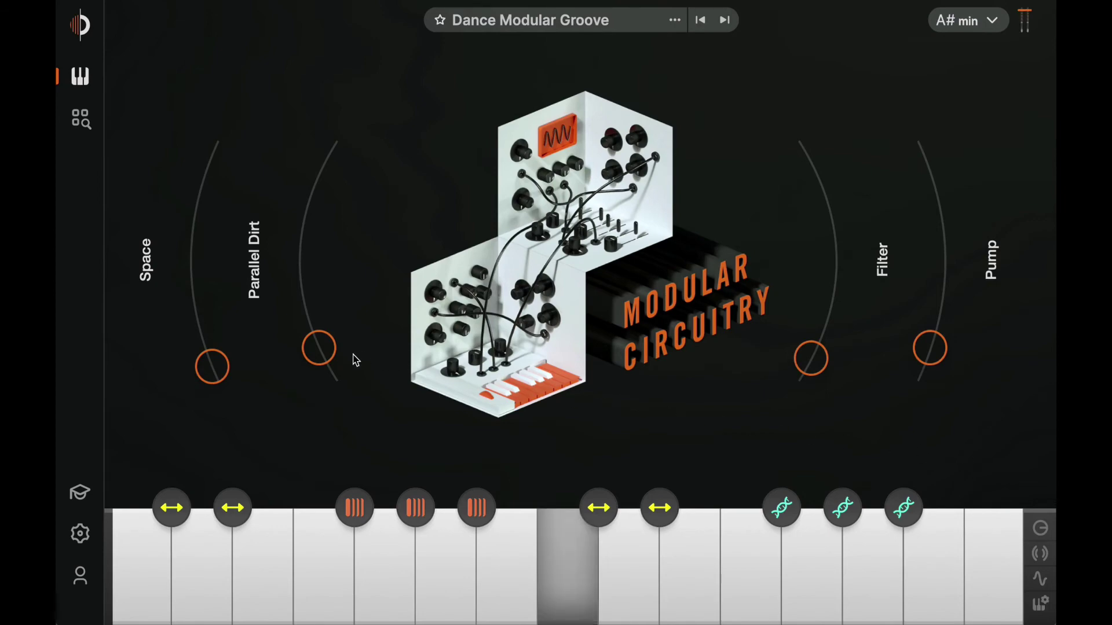
Step: Raise the Parallel Dirt and Space macros, and nudge Pump and Filter upward
left_click_drag(317, 348, 308, 246)
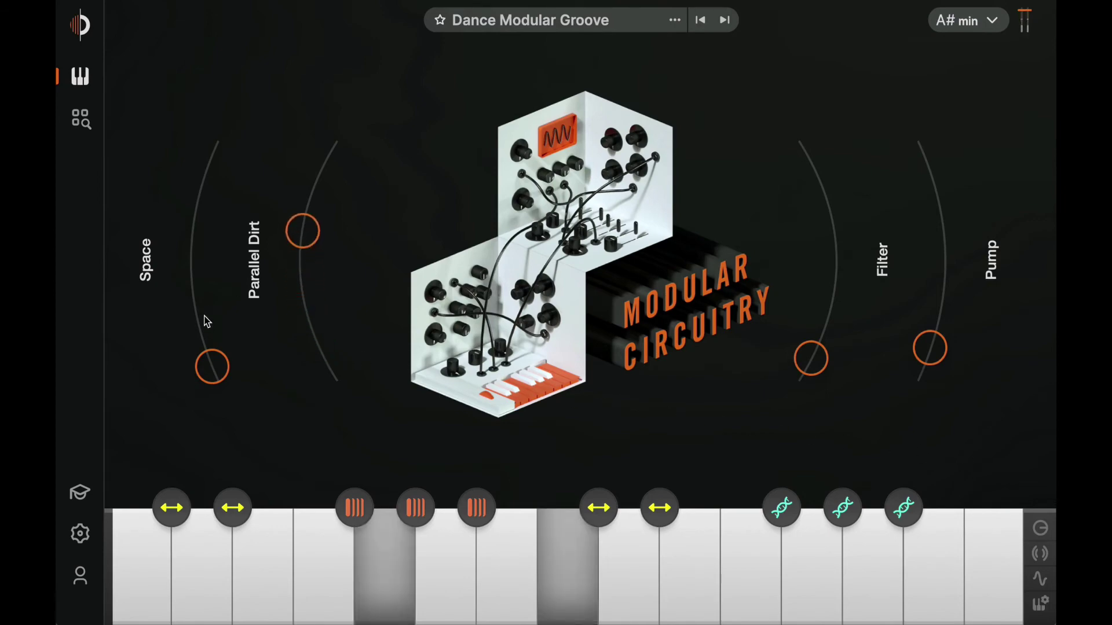
left_click_drag(212, 365, 206, 223)
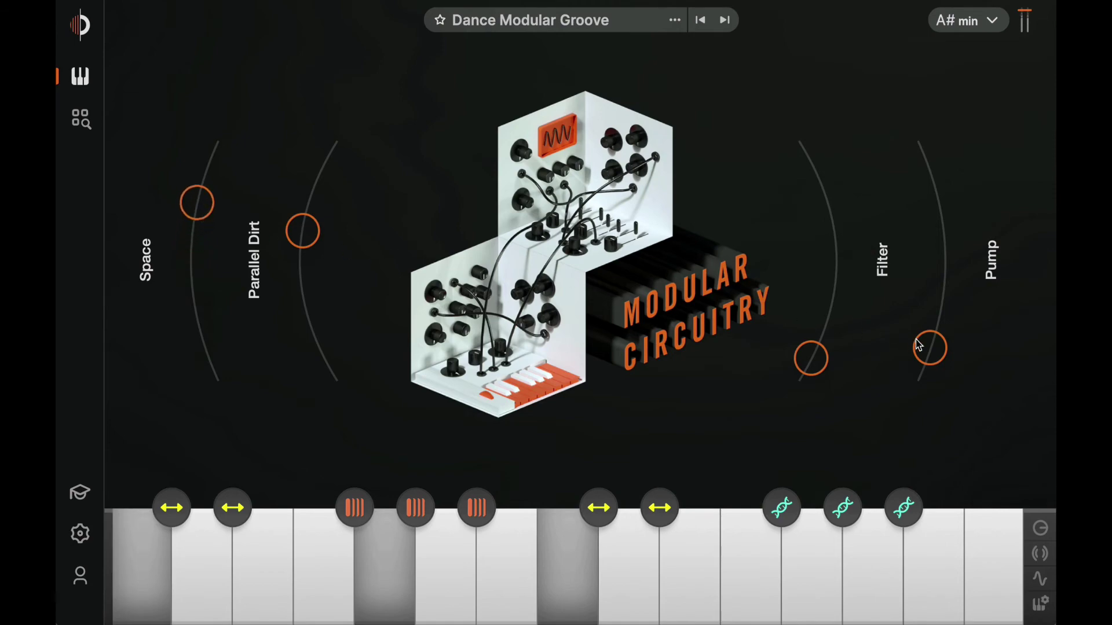
left_click_drag(925, 347, 930, 318)
left_click_drag(812, 355, 826, 387)
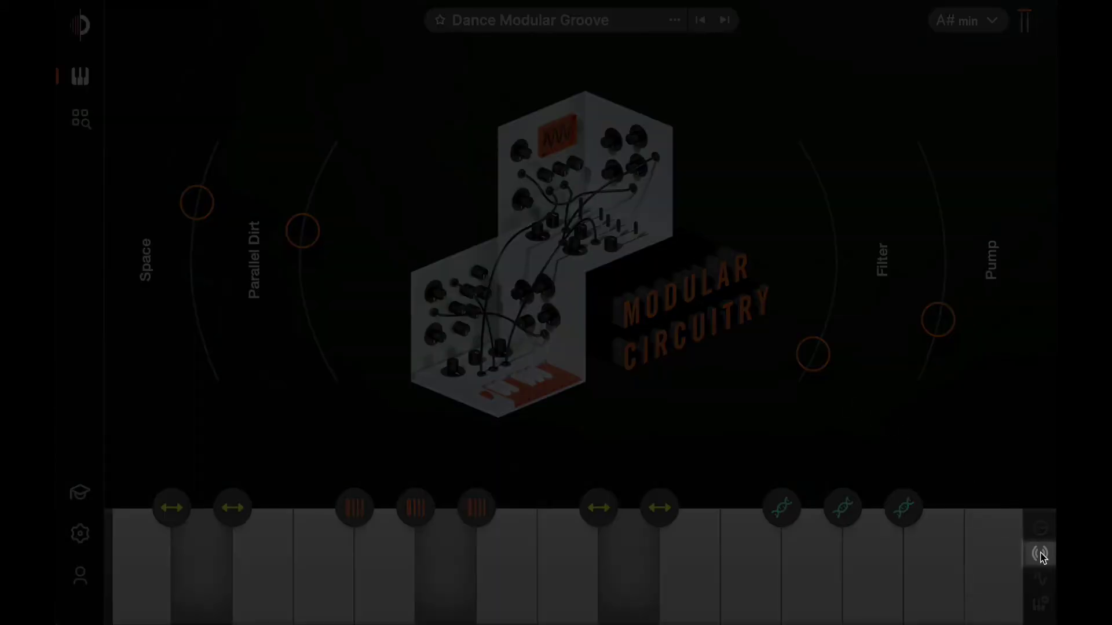
Step: Open the macro overview, then the sample editor for this key's riff
left_click(1040, 553)
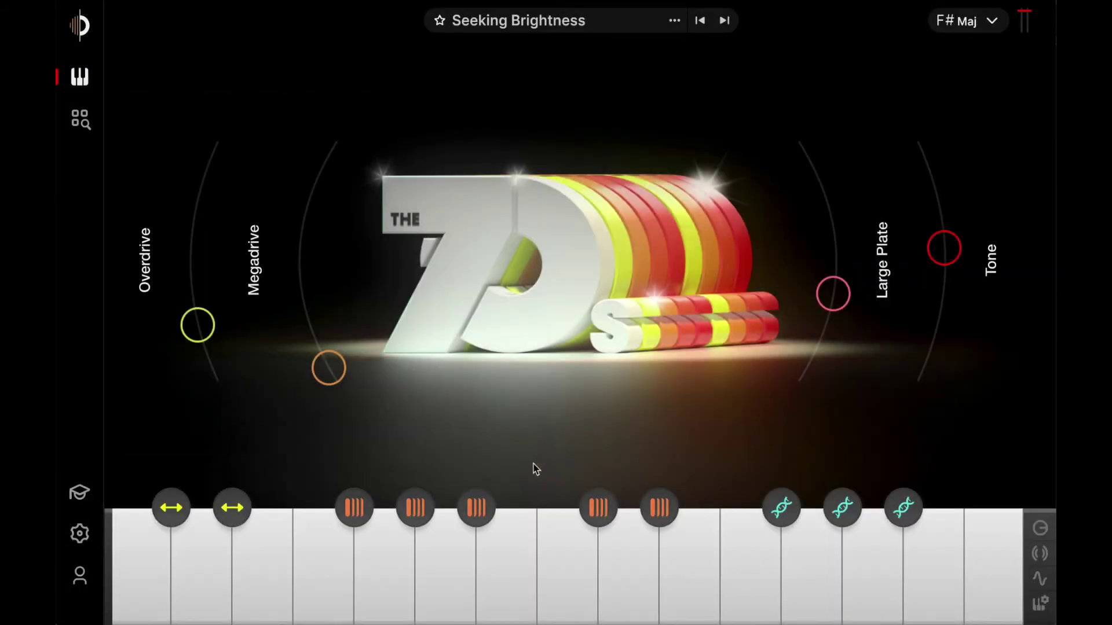
mouse_move(504, 568)
left_click(498, 612)
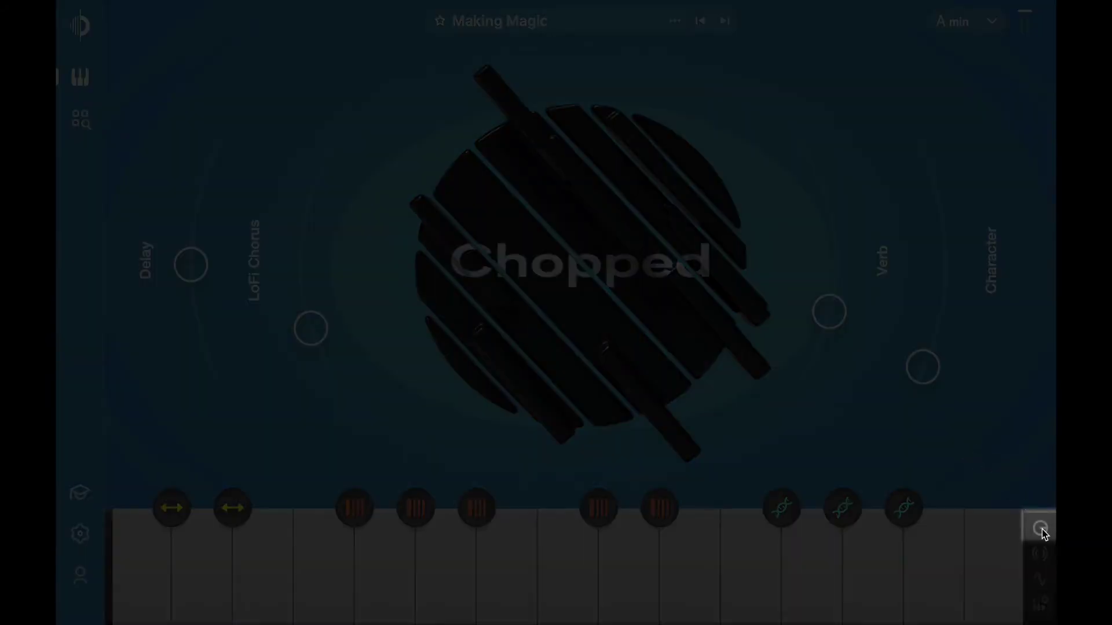
Step: In the Chopped kit's mixer, check send 1's effect type list and reverb editor
left_click(1043, 530)
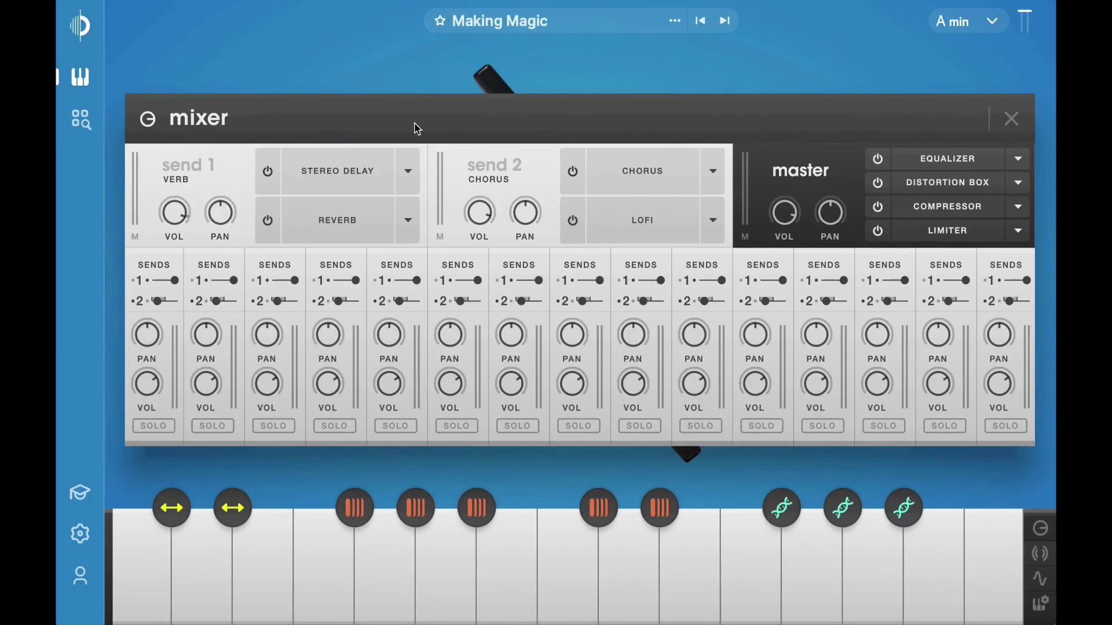
left_click(408, 172)
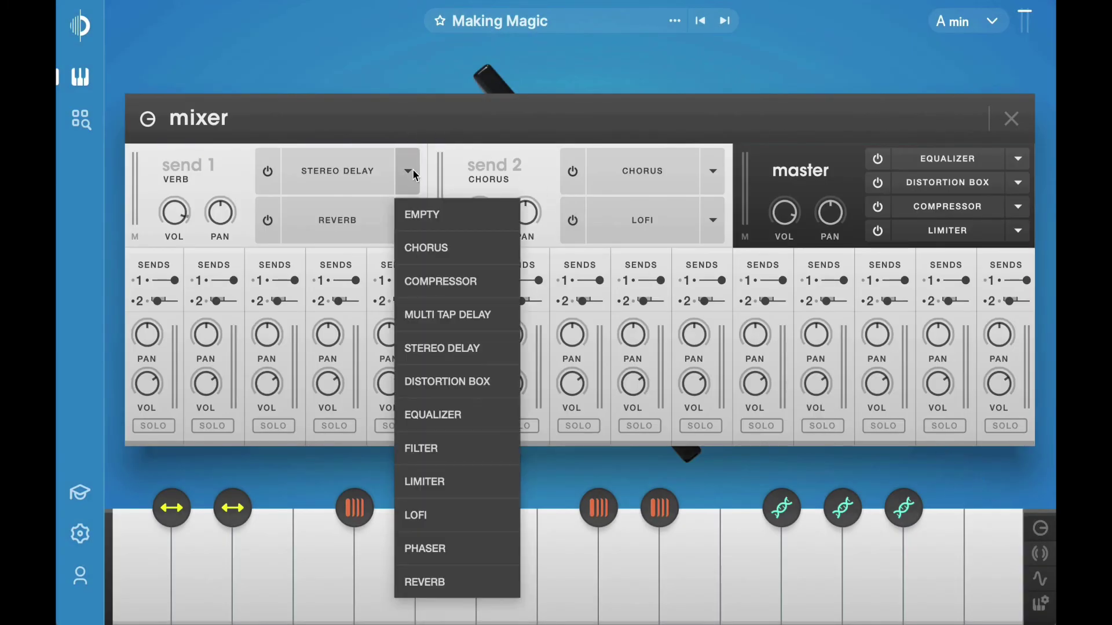
left_click(408, 174)
left_click(350, 226)
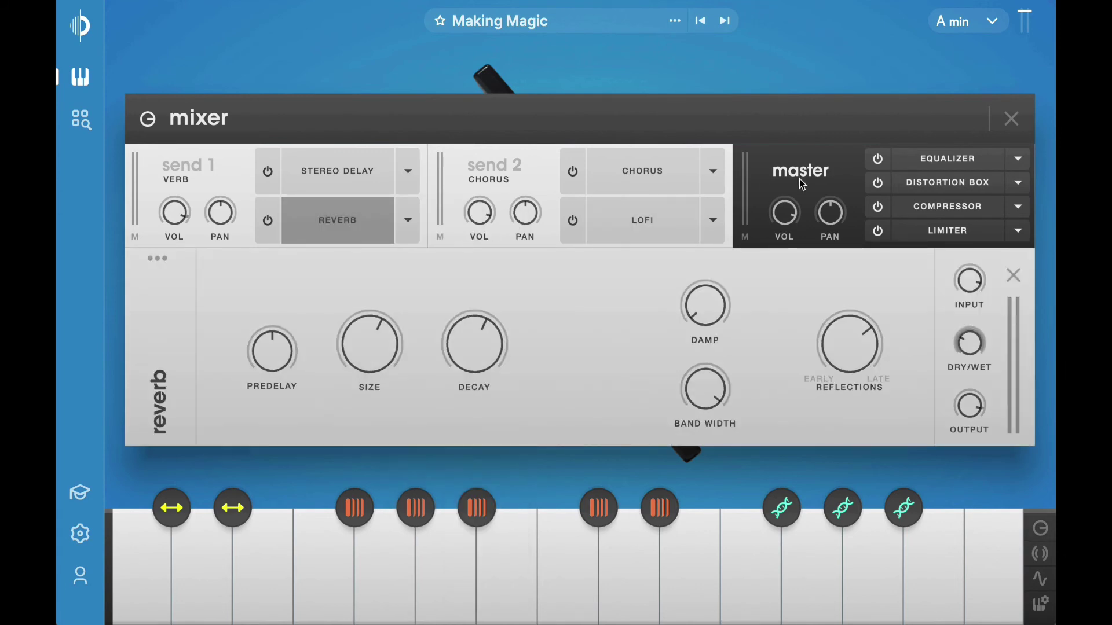
Step: Move the master Equalizer after Distortion Box and the Chorus below LOFI in send 2
left_click(953, 167)
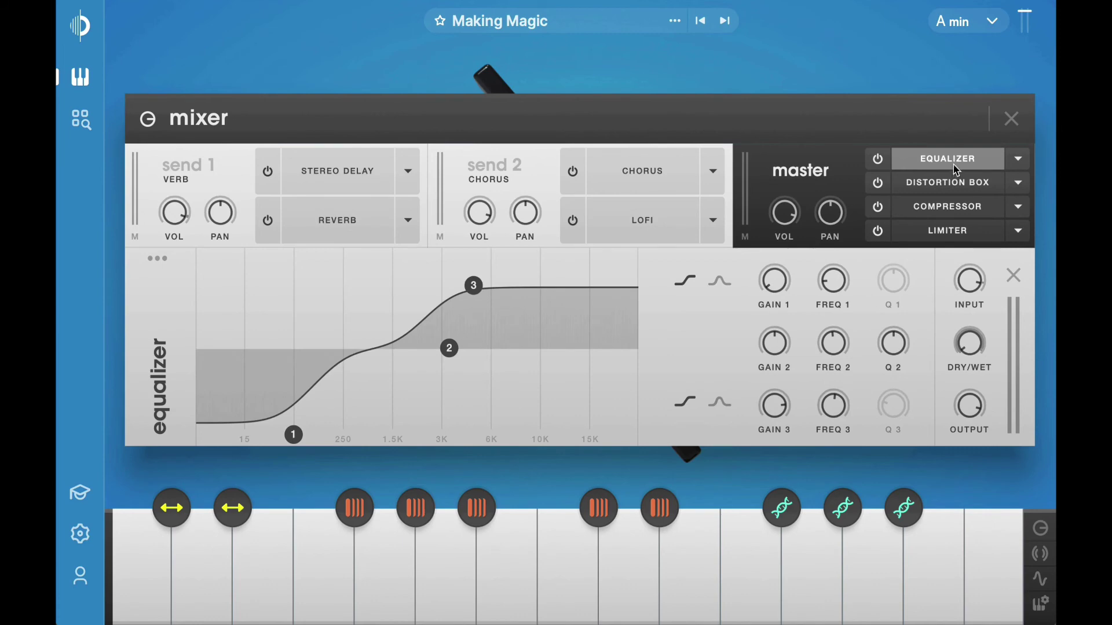
left_click_drag(956, 167, 961, 186)
left_click_drag(690, 168, 639, 164)
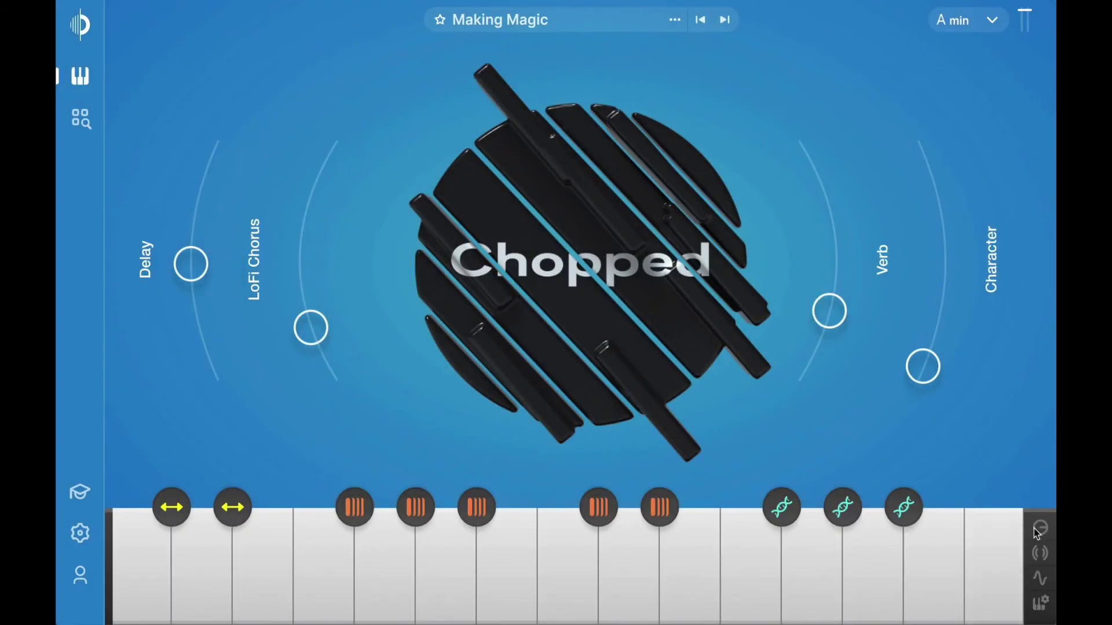
Step: Browse send 1's delay and reverb editors and the master Distortion Box and Equalizer editors, including EQ presets
left_click(1038, 531)
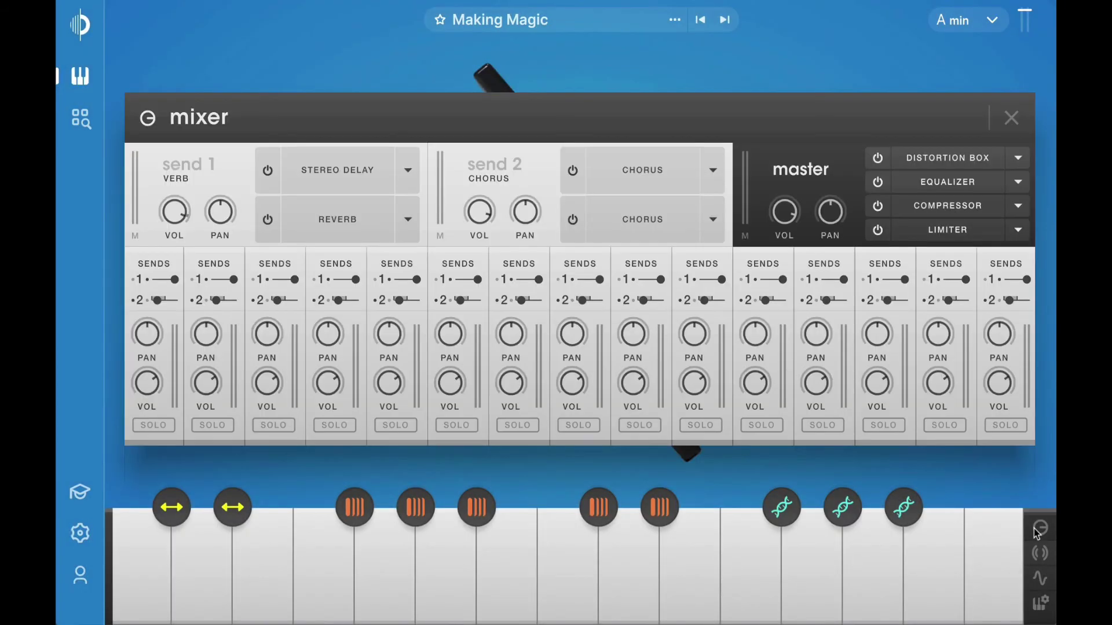
left_click(371, 174)
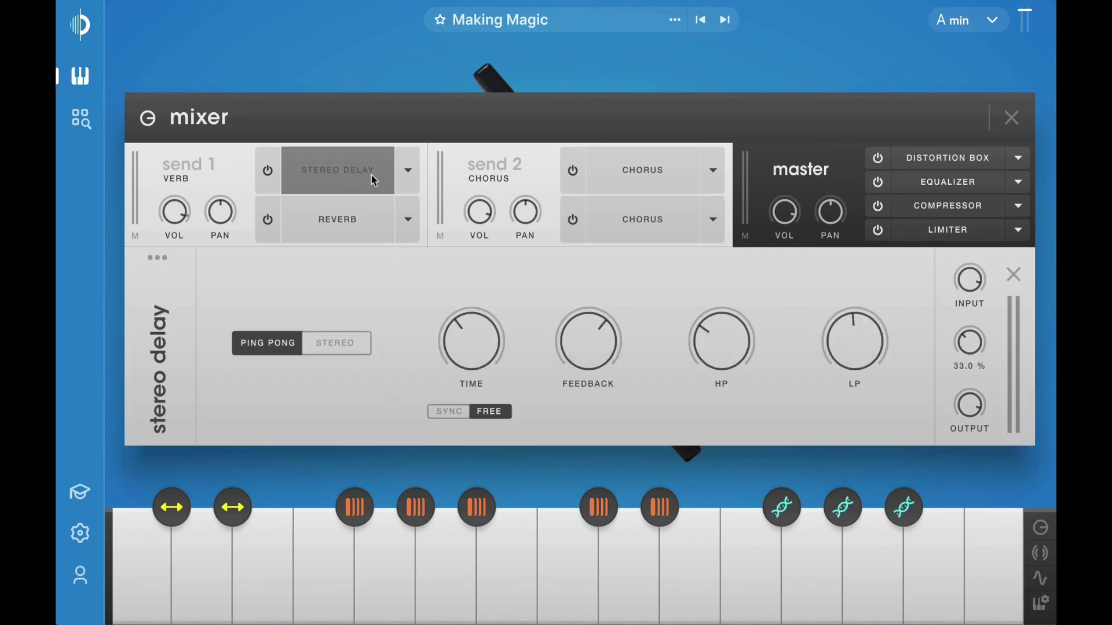
left_click(364, 224)
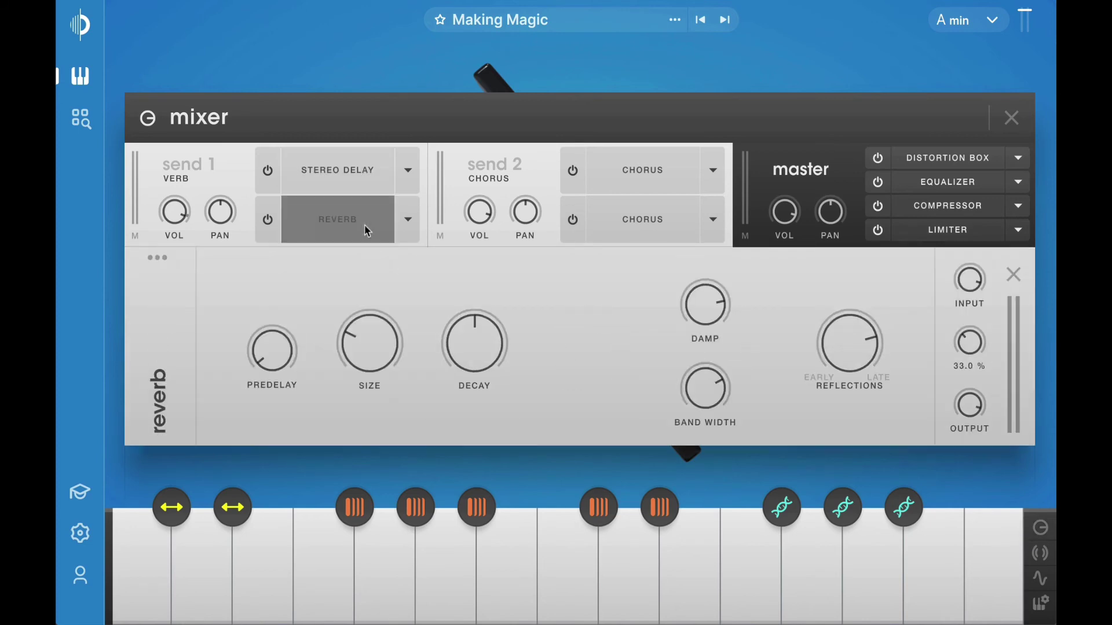
left_click(929, 167)
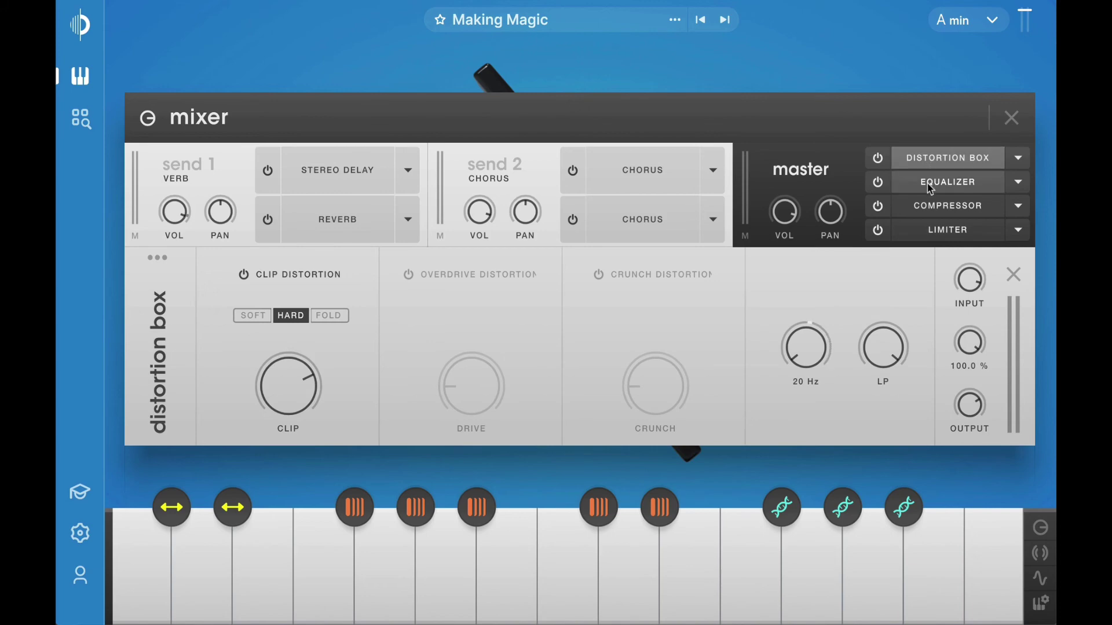
left_click(927, 183)
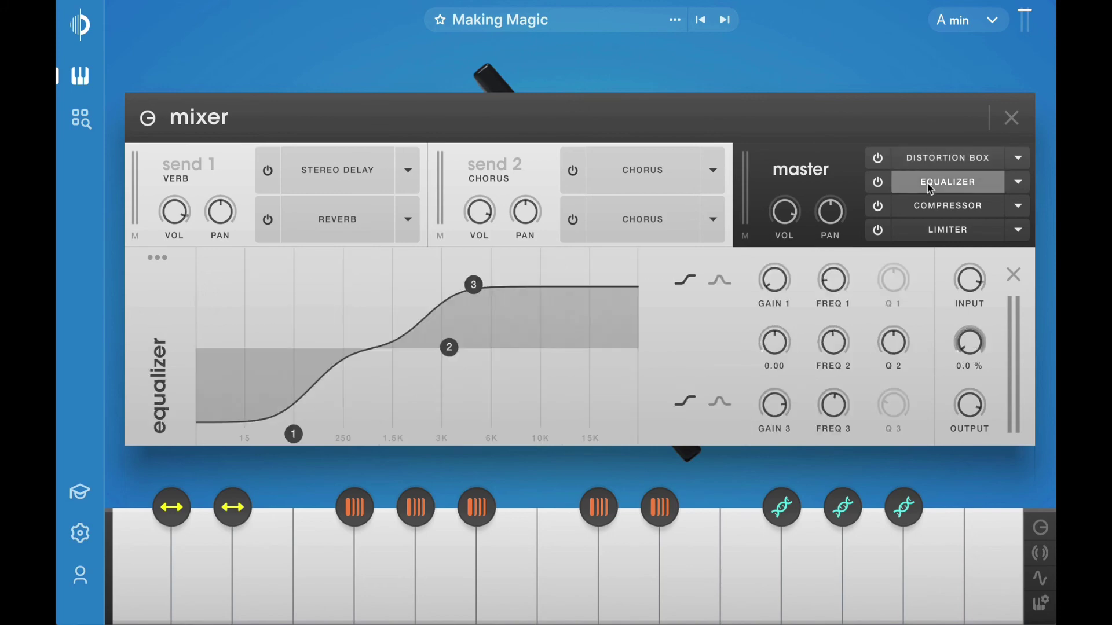
left_click(158, 258)
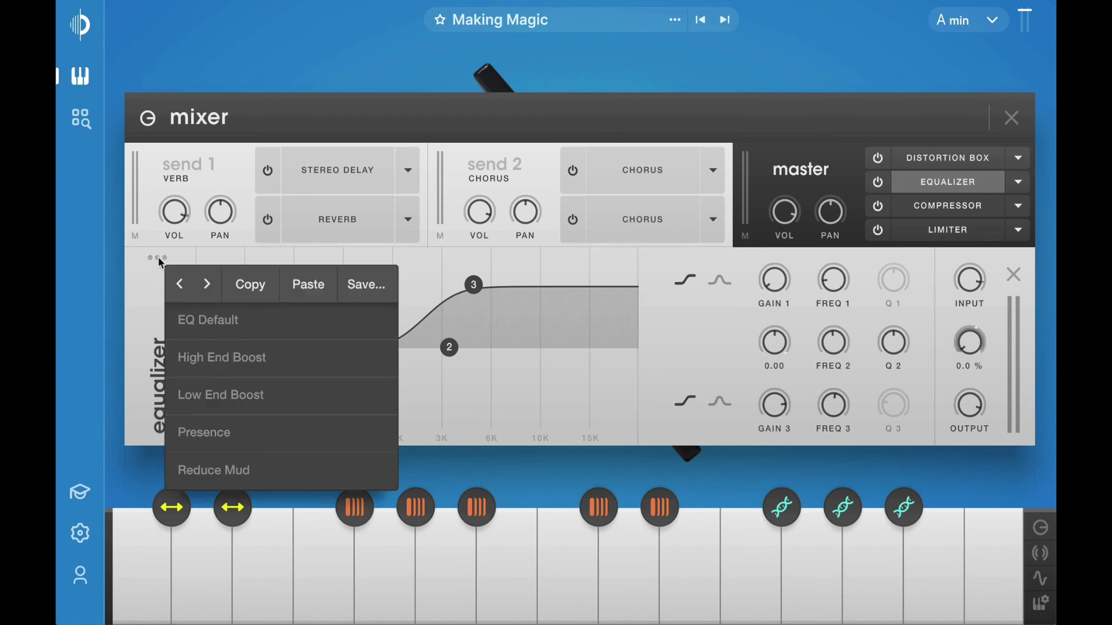
left_click(240, 259)
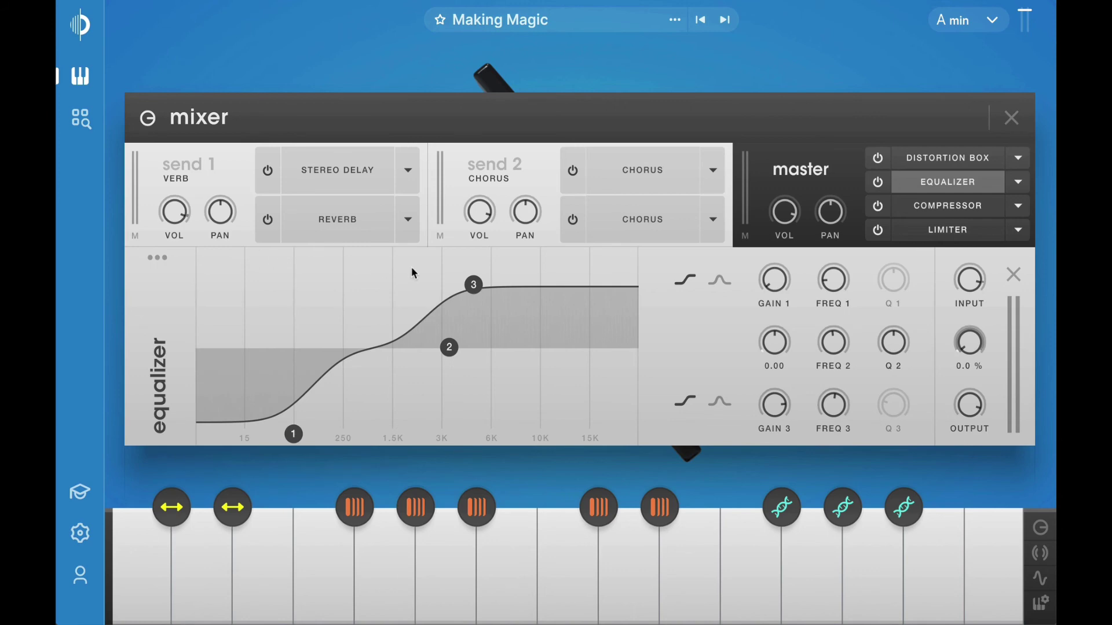
Step: Modulate the master equalizer's GAIN 1 with LFO 1 and check the modulation overview
right_click(770, 282)
mouse_move(760, 299)
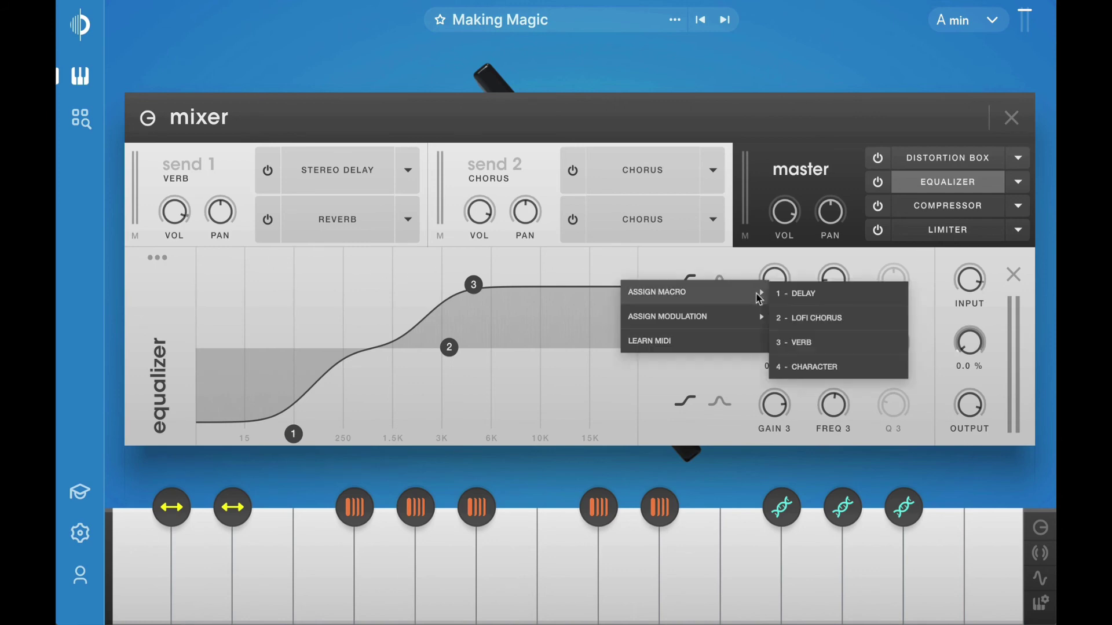
left_click(794, 318)
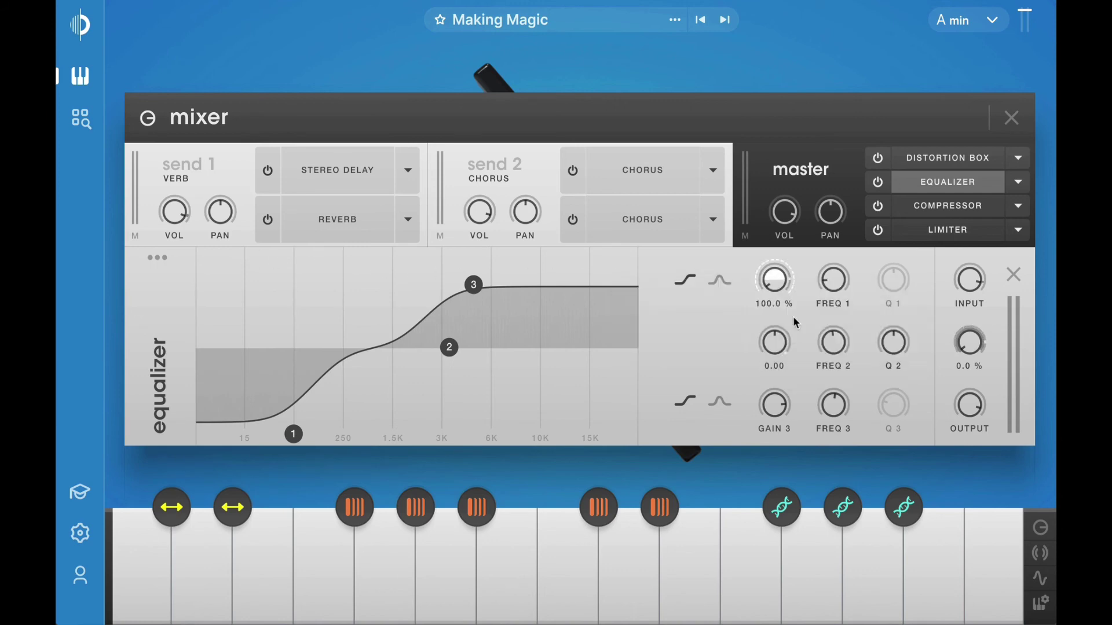
left_click(1041, 578)
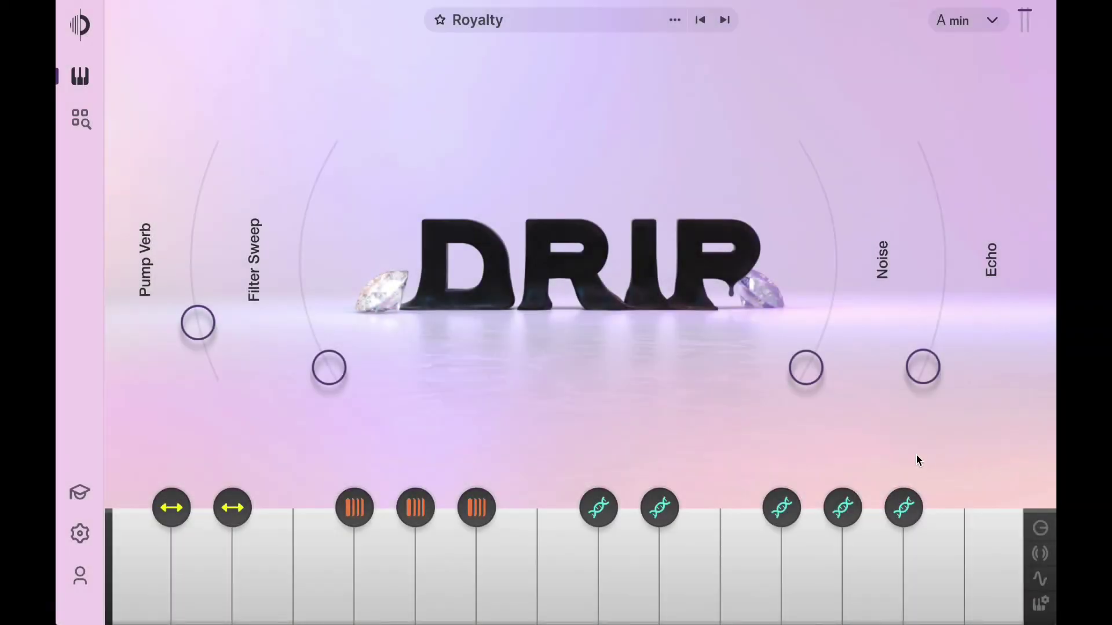
Step: In kit playback settings, try SPEED x2 and x1/2, then return it to x1
left_click(1041, 604)
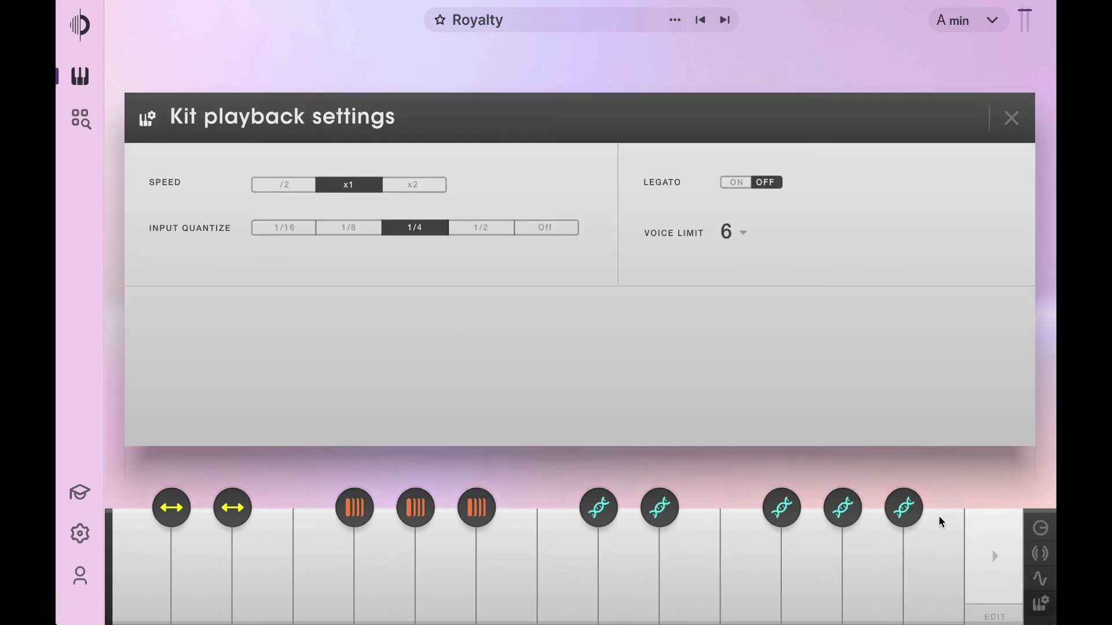
left_click(421, 187)
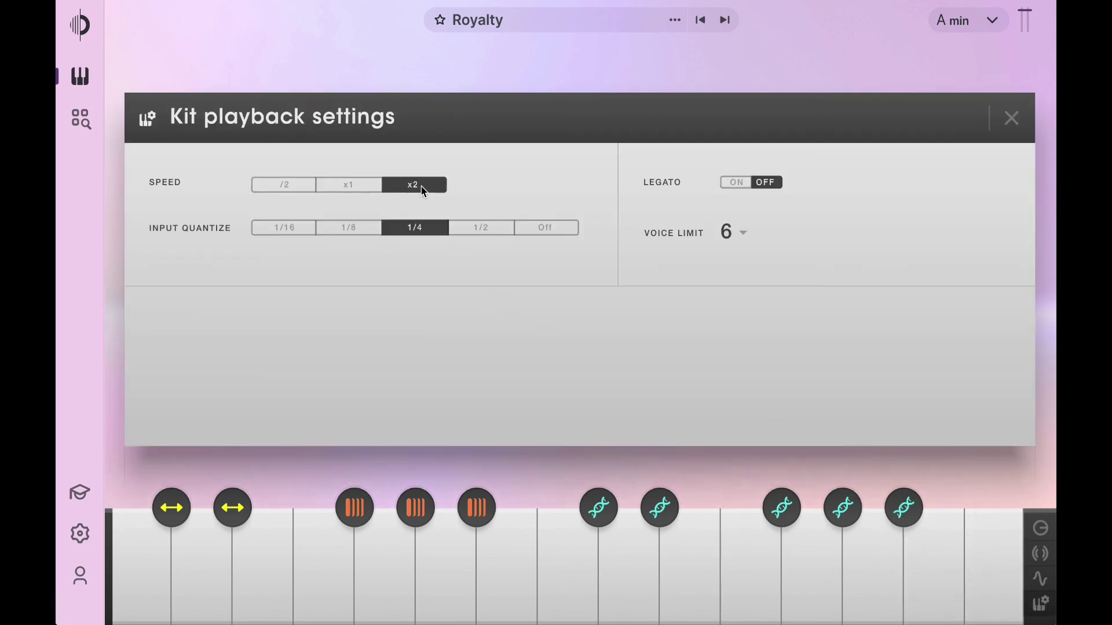
left_click(366, 184)
left_click(301, 183)
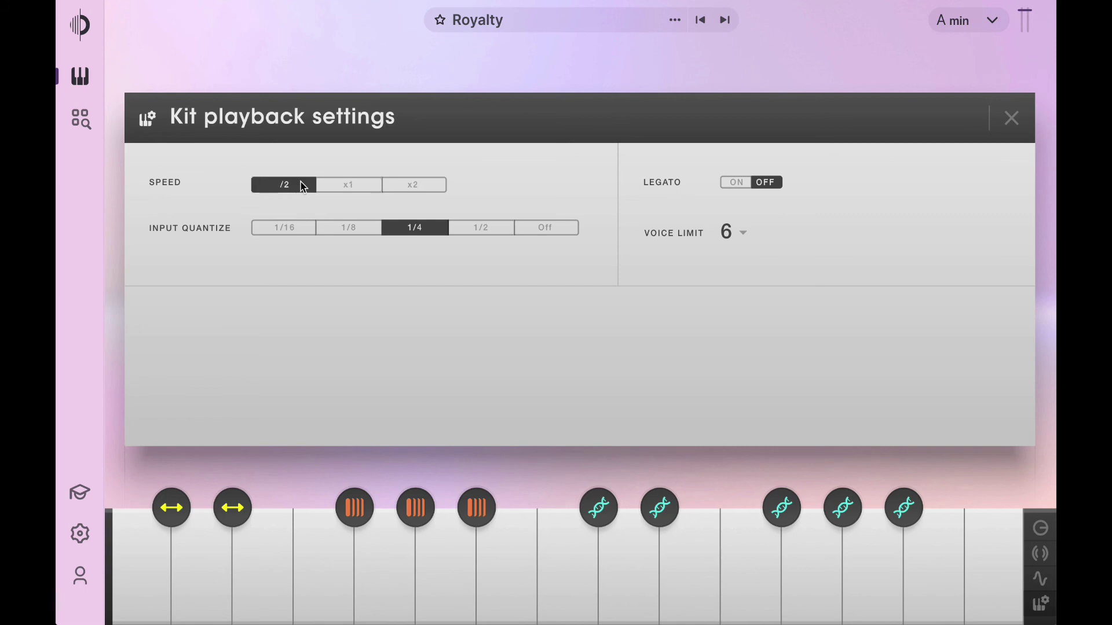
left_click(343, 190)
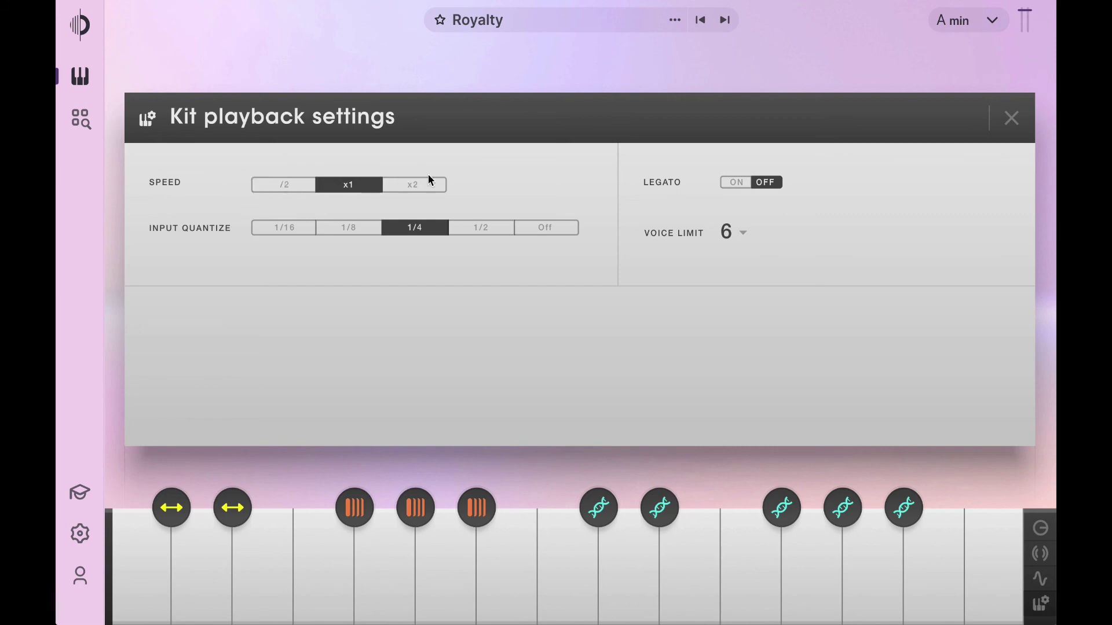
Step: Toggle LEGATO on and off, try input quantize OFF, 1/2 and 1/8, and restore 1/4
left_click(747, 186)
left_click(765, 183)
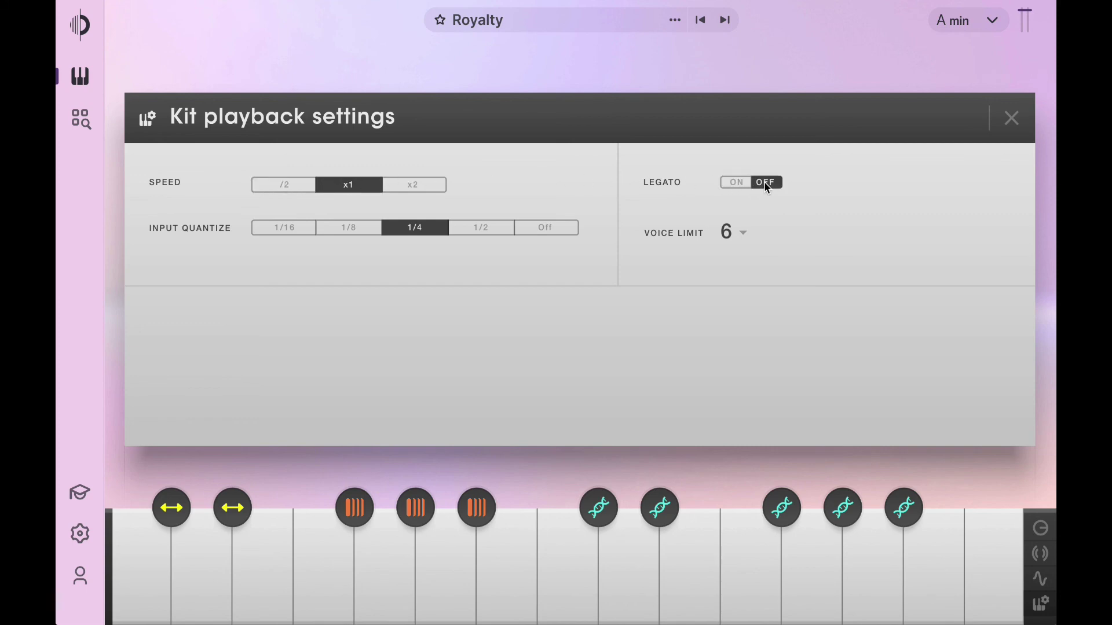
left_click(543, 230)
left_click(489, 229)
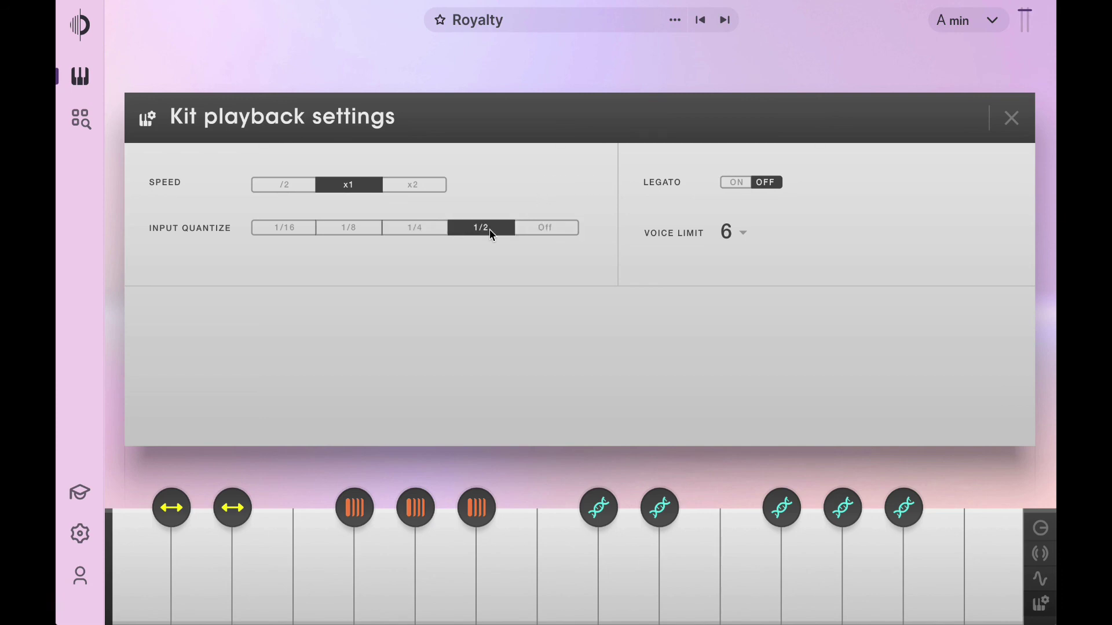
left_click(411, 229)
left_click(350, 230)
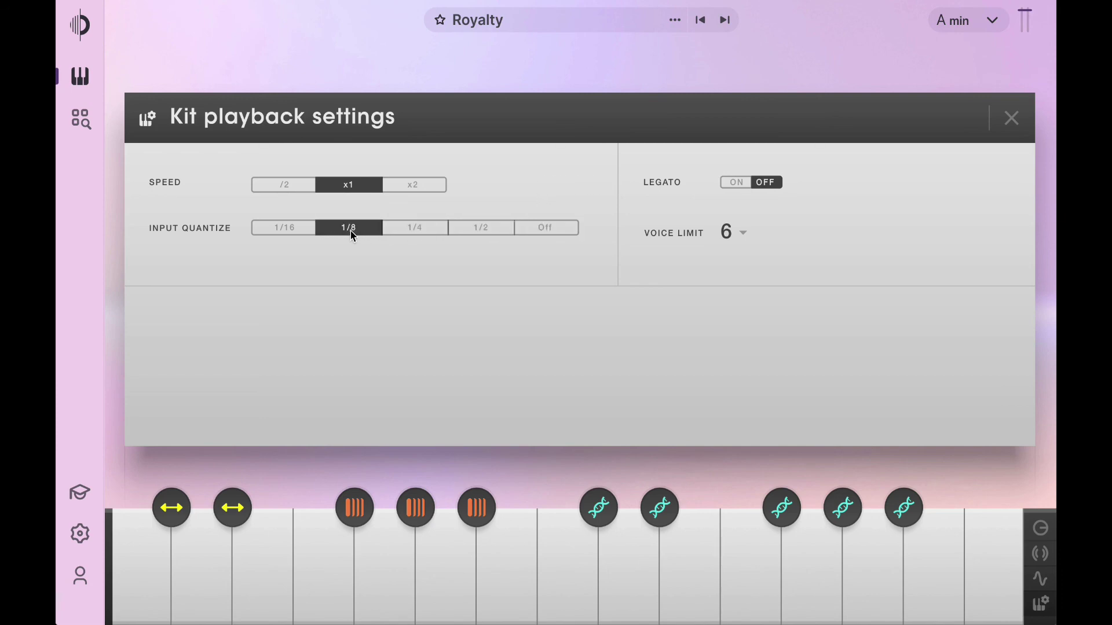
left_click(420, 231)
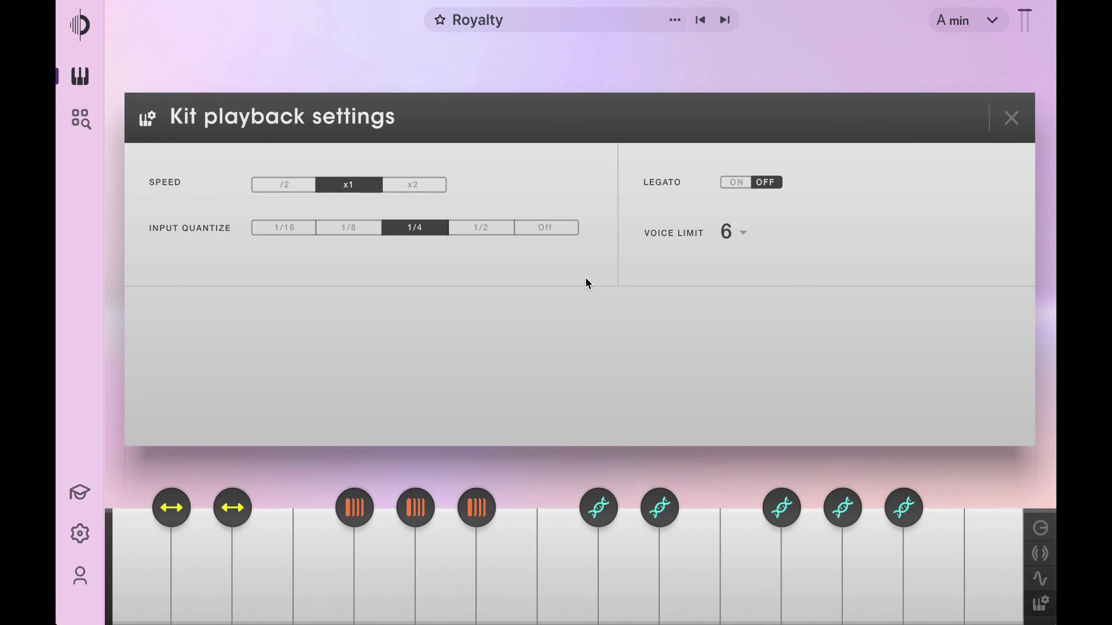
left_click(1010, 119)
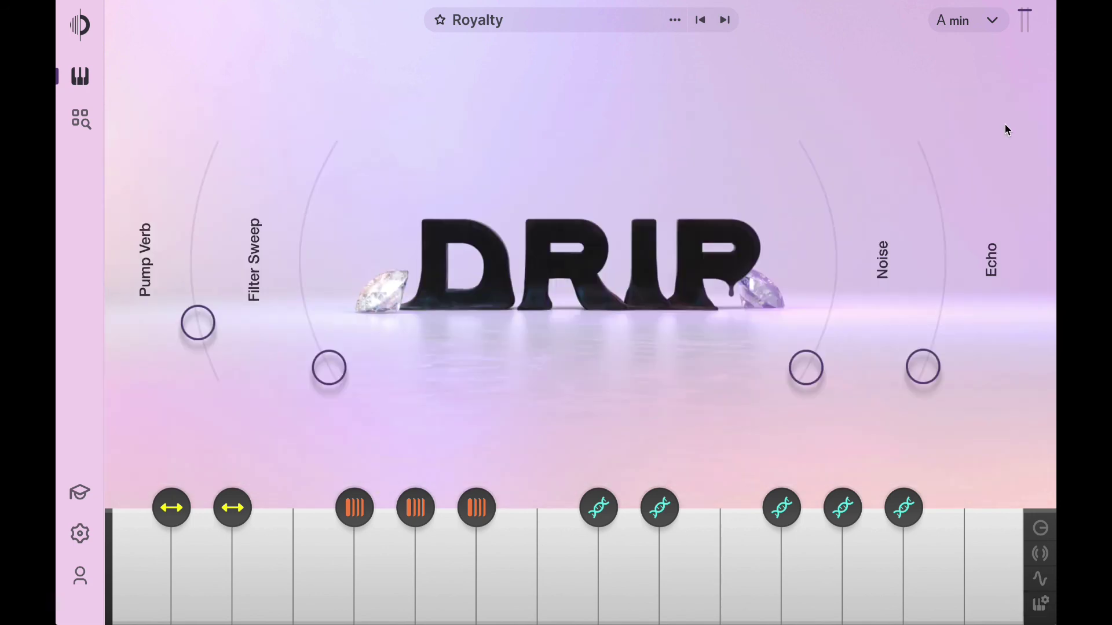
Step: Bring up the Settings page on its Window size tab, showing LARGE at 75% of the screen
left_click(80, 531)
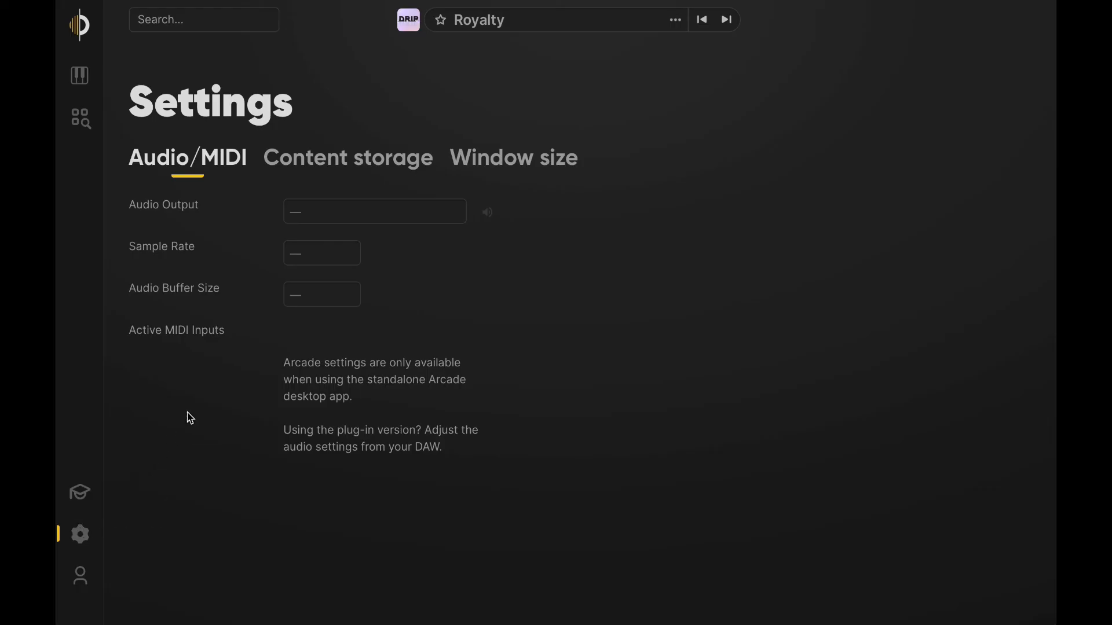
left_click(518, 170)
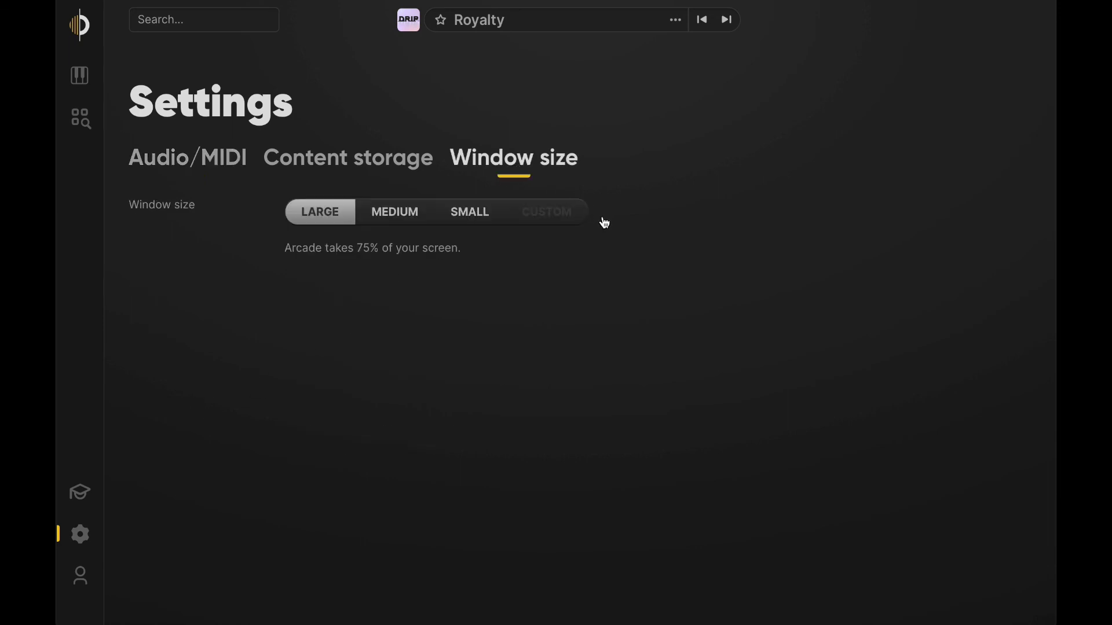